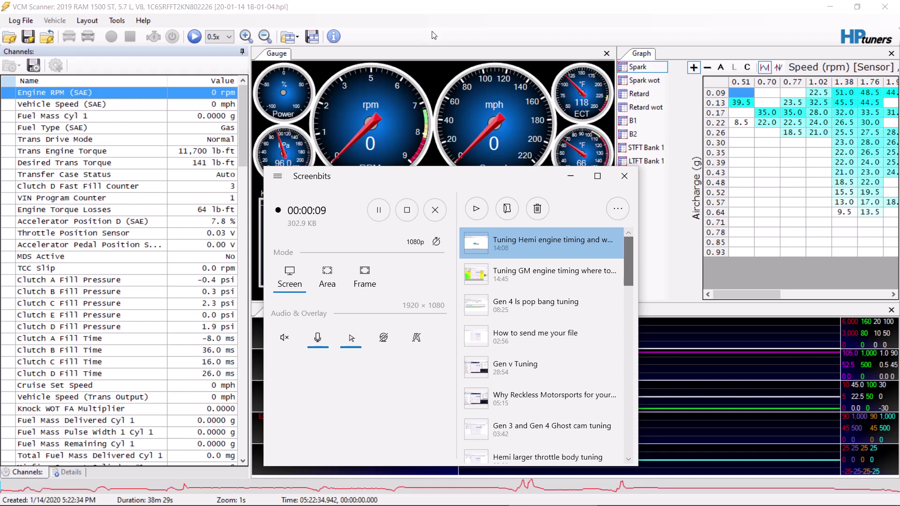
# Bring up the 'ram 19 6.4 cam no dod 3' tune and review its Spark Retard and Knock Sensors settings.
pyautogui.moveTo(558, 495)
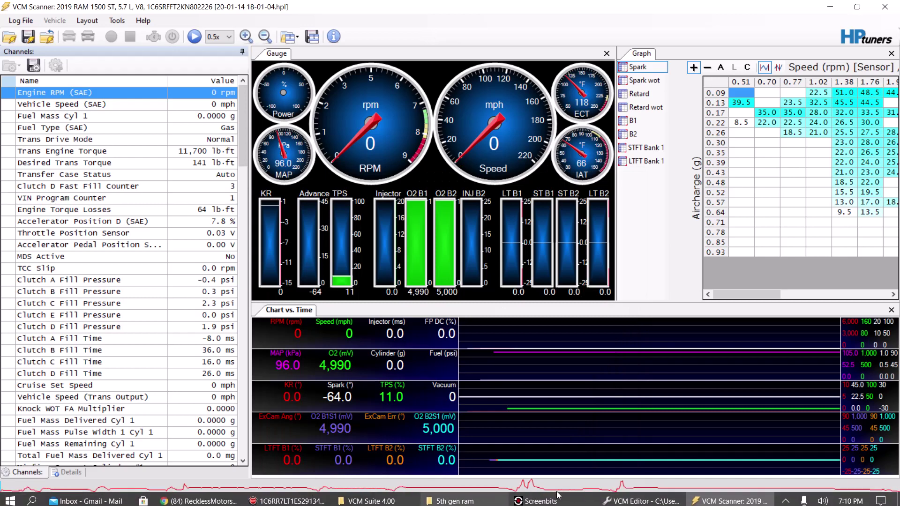
pyautogui.click(640, 501)
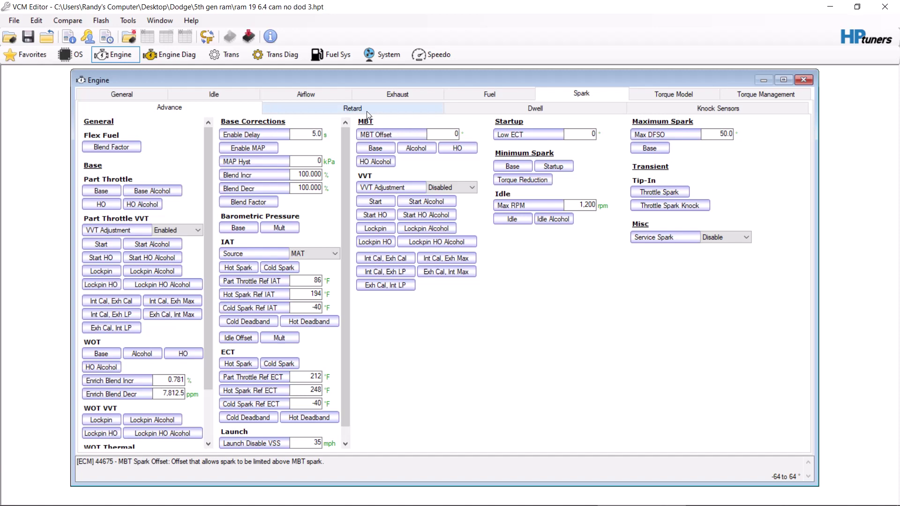
pyautogui.click(352, 108)
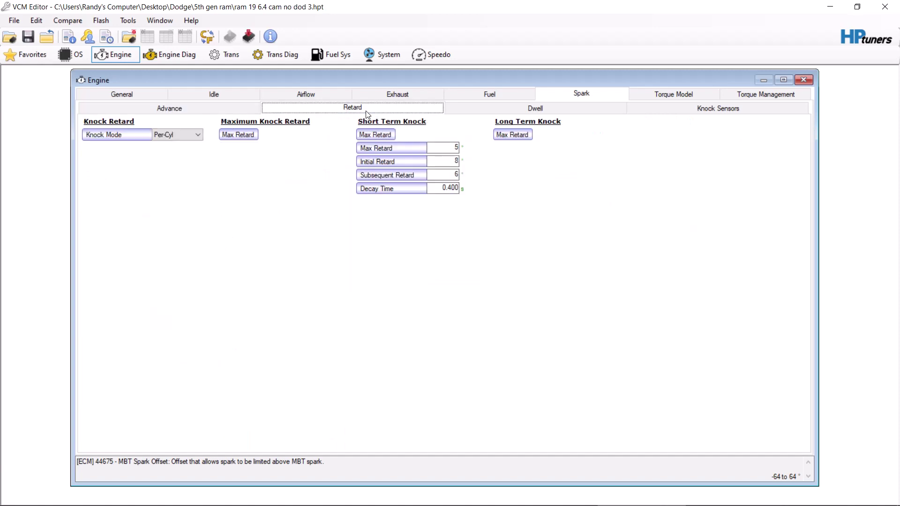
pyautogui.click(656, 108)
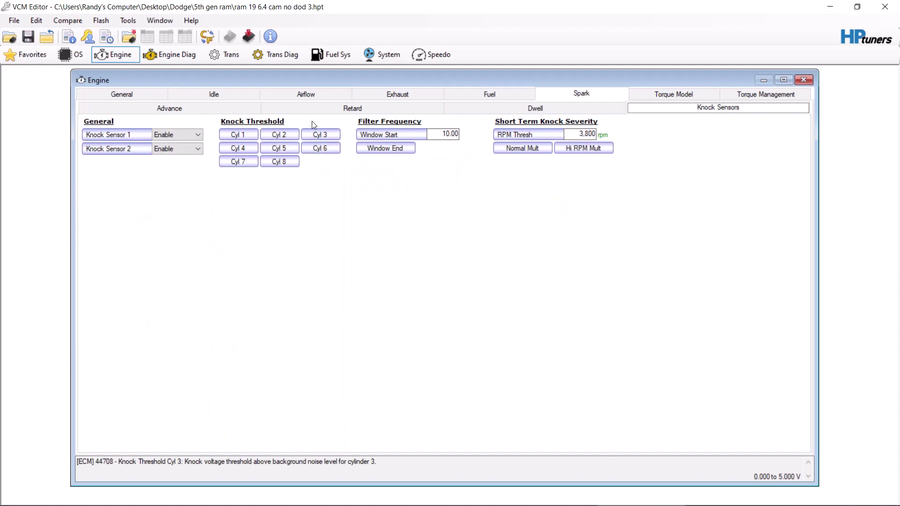
# Leave knock mode on Per-Cyl after checking its choices, and return to the Knock Sensors page.
pyautogui.click(311, 109)
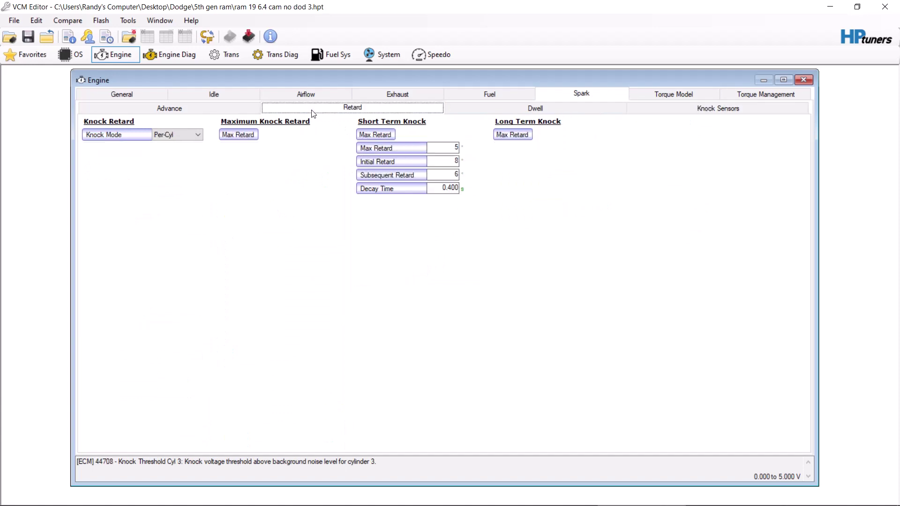
pyautogui.click(184, 136)
pyautogui.click(164, 148)
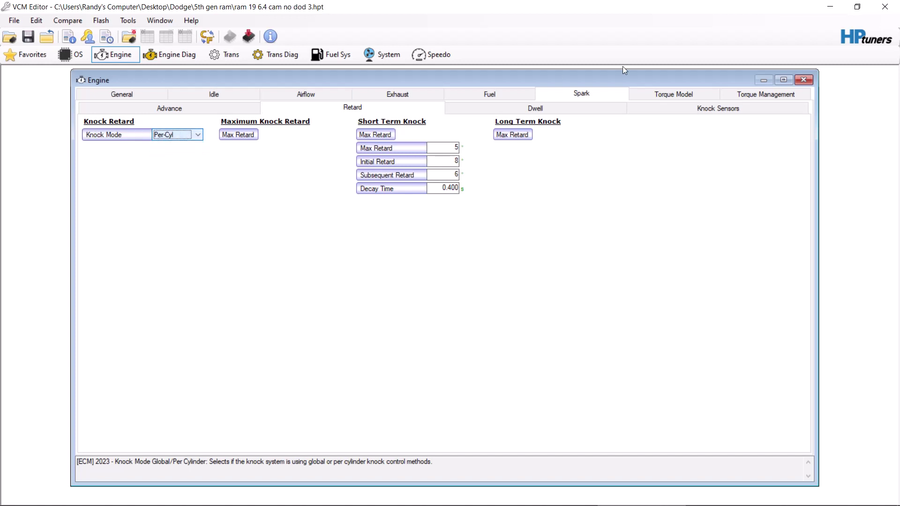
pyautogui.click(751, 107)
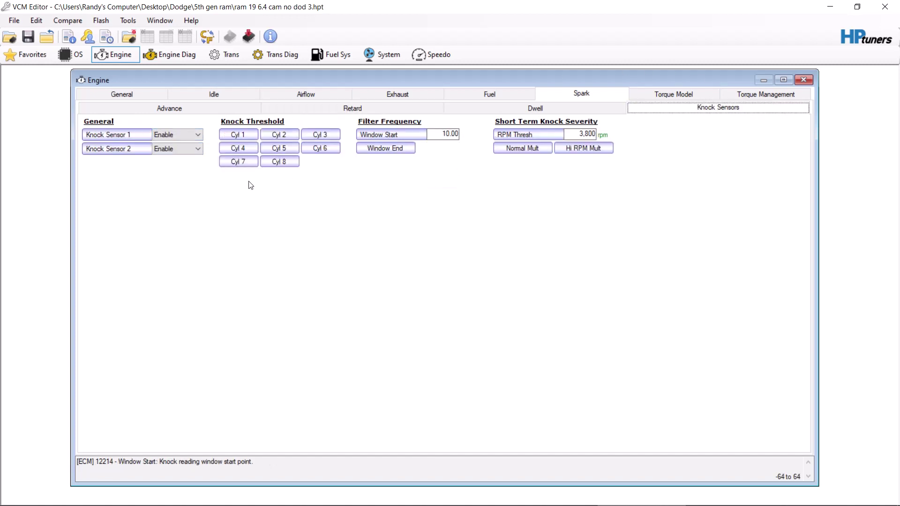
# Open Knock Threshold Cyl 4, move and resize it below the cylinder buttons, and return to the scanner log.
pyautogui.click(243, 146)
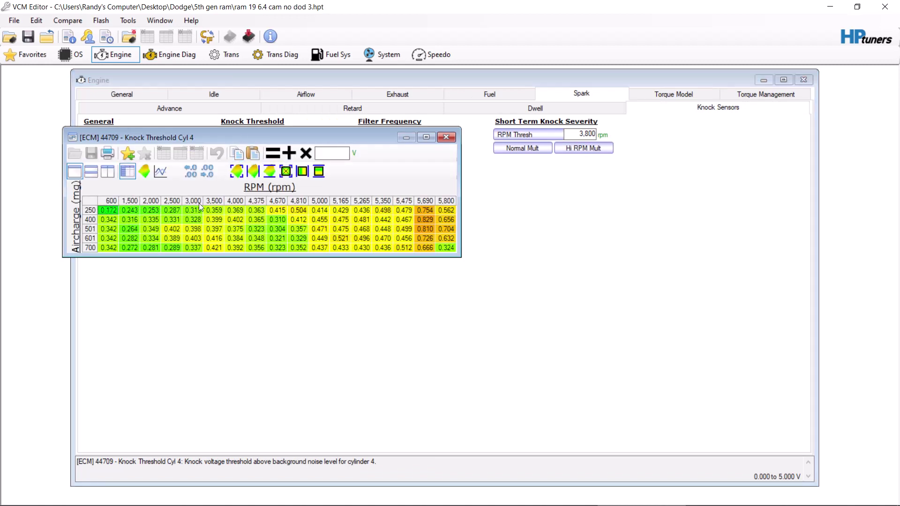
pyautogui.moveTo(231, 138); pyautogui.dragTo(313, 195)
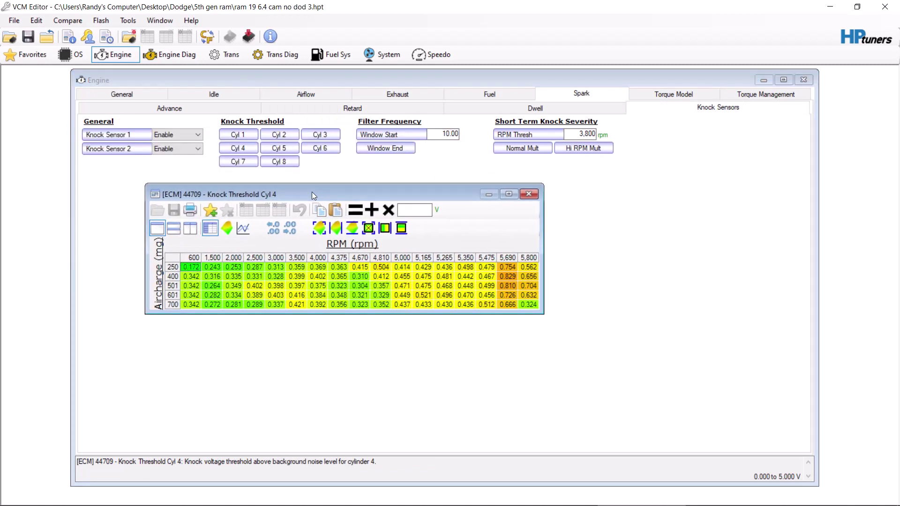
pyautogui.moveTo(274, 314); pyautogui.dragTo(276, 327)
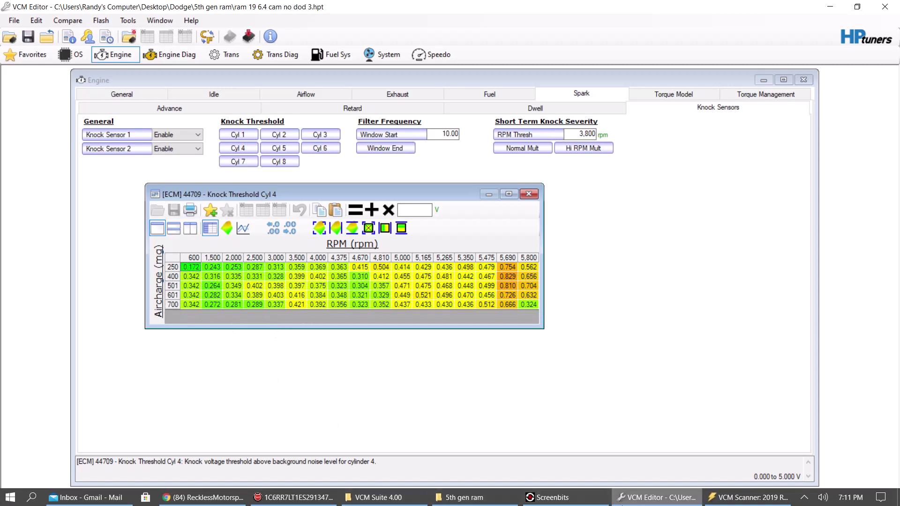
pyautogui.click(766, 499)
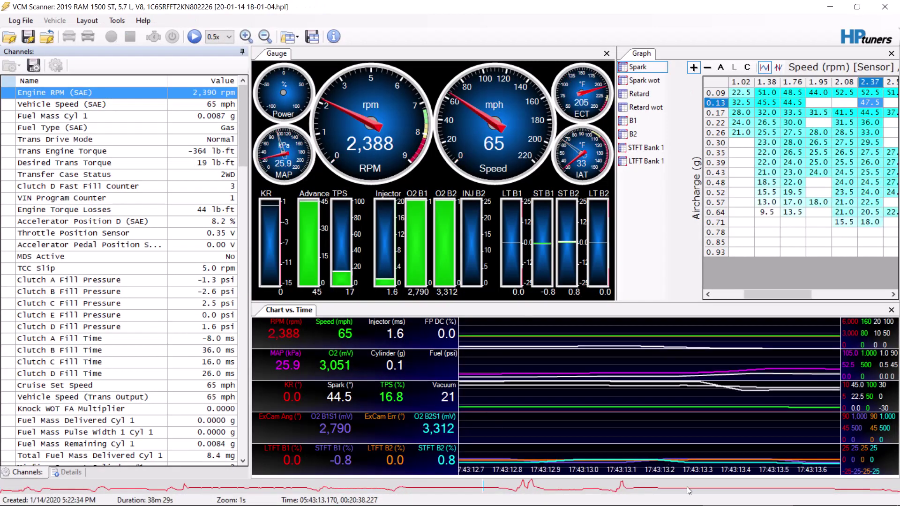
# Move the log back about fifteen seconds and show Retard values in the graph table, scrolled right.
pyautogui.click(810, 485)
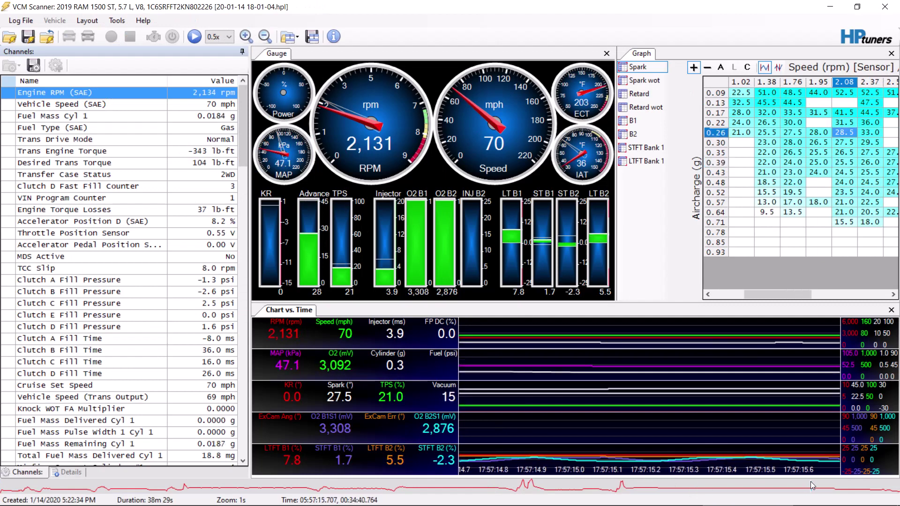
pyautogui.click(775, 484)
pyautogui.moveTo(775, 484); pyautogui.dragTo(802, 479)
pyautogui.click(640, 96)
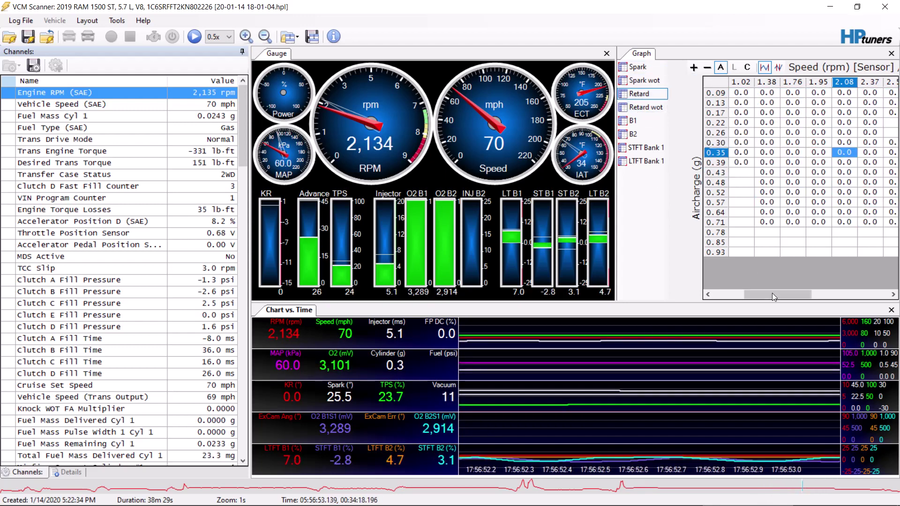
pyautogui.moveTo(802, 295); pyautogui.dragTo(863, 287)
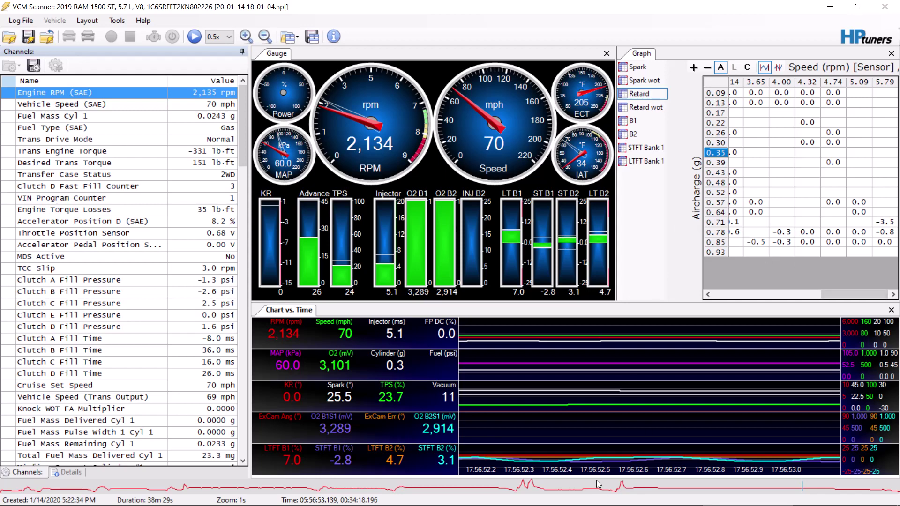
# Step through high-RPM log moments (5,820, 5,525, 4,009 rpm), ending at the 6,034 rpm pull.
pyautogui.click(524, 487)
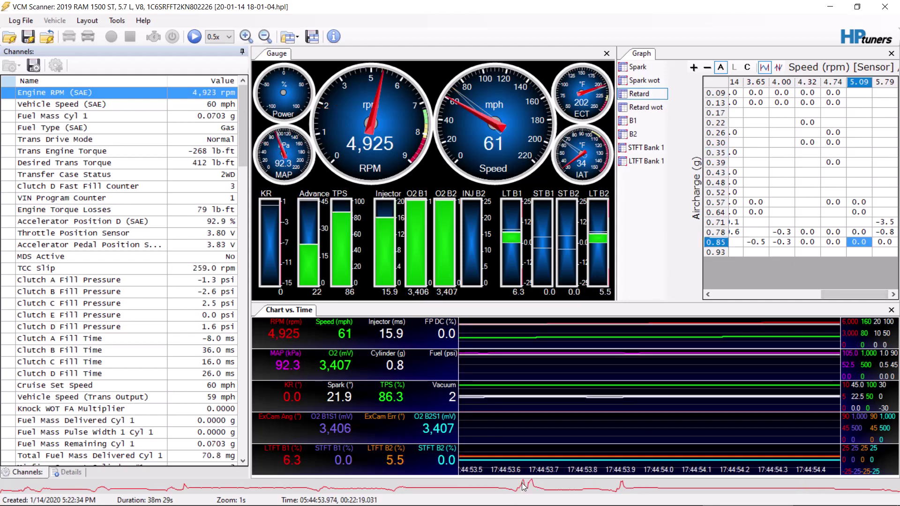
pyautogui.click(532, 488)
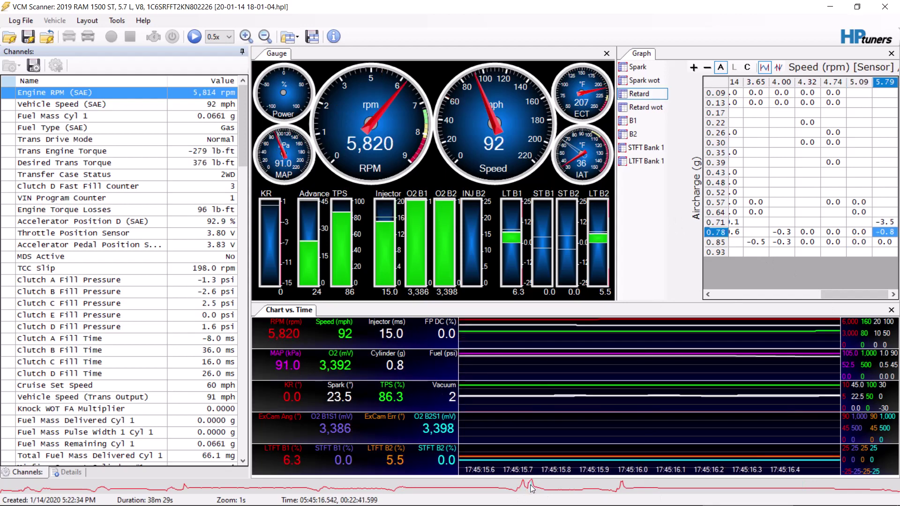
pyautogui.click(525, 489)
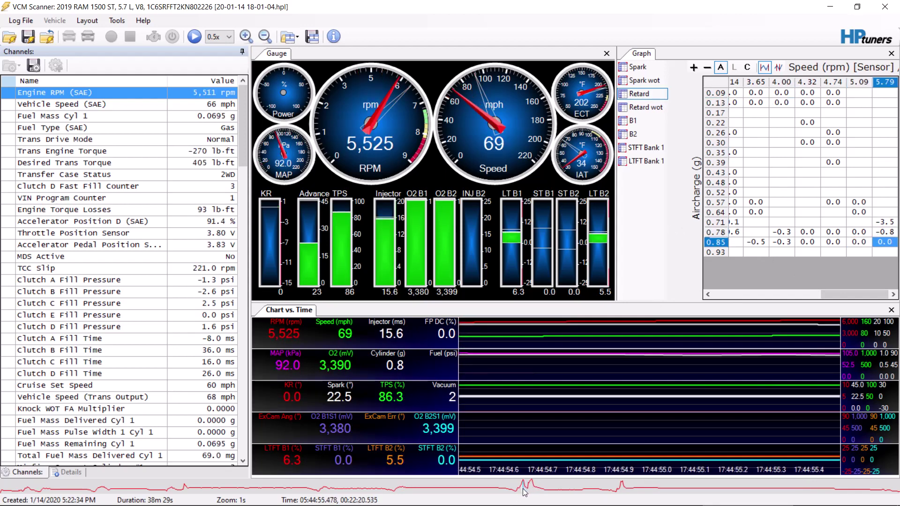
pyautogui.click(525, 491)
pyautogui.click(525, 491)
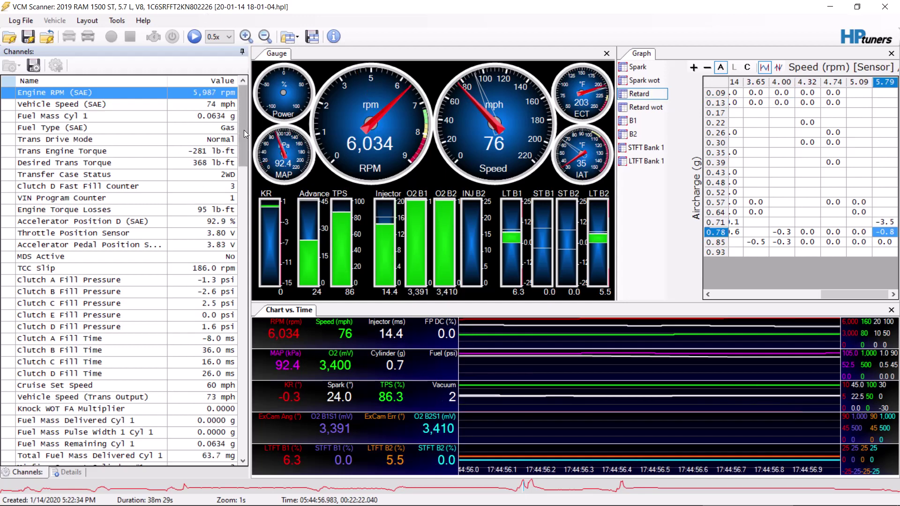
# Scroll the channel list and select Knock Sensor 1 (0.85 V) and Knock Sensor 2 (1.59 V).
pyautogui.moveTo(244, 131); pyautogui.dragTo(246, 198)
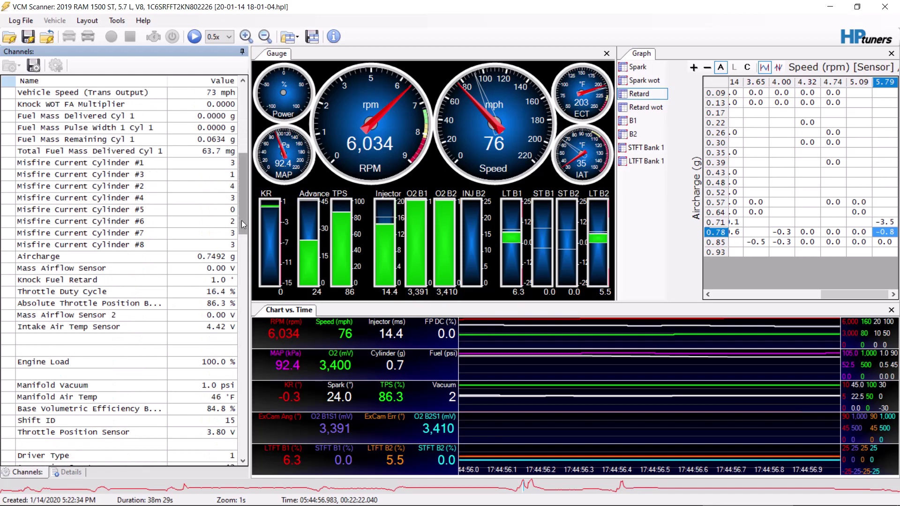
pyautogui.moveTo(243, 215); pyautogui.dragTo(263, 307)
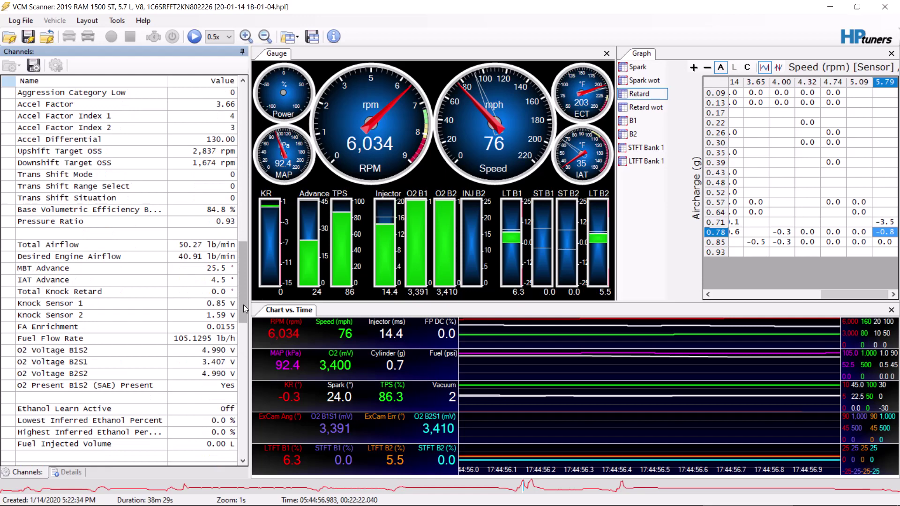
pyautogui.click(219, 304)
pyautogui.click(216, 316)
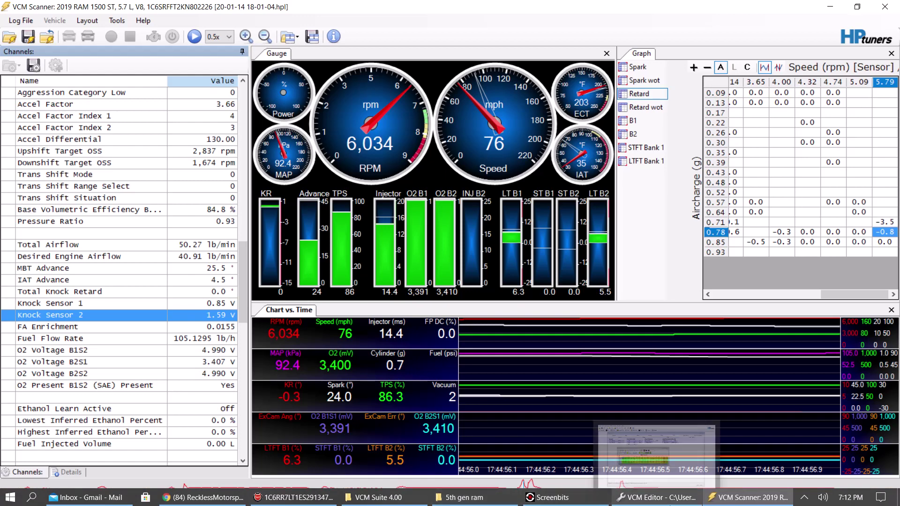
# Widen the editor's Cyl 4 threshold table, inspect the 700-row 5,800 rpm cell, and return to the scanner.
pyautogui.click(679, 496)
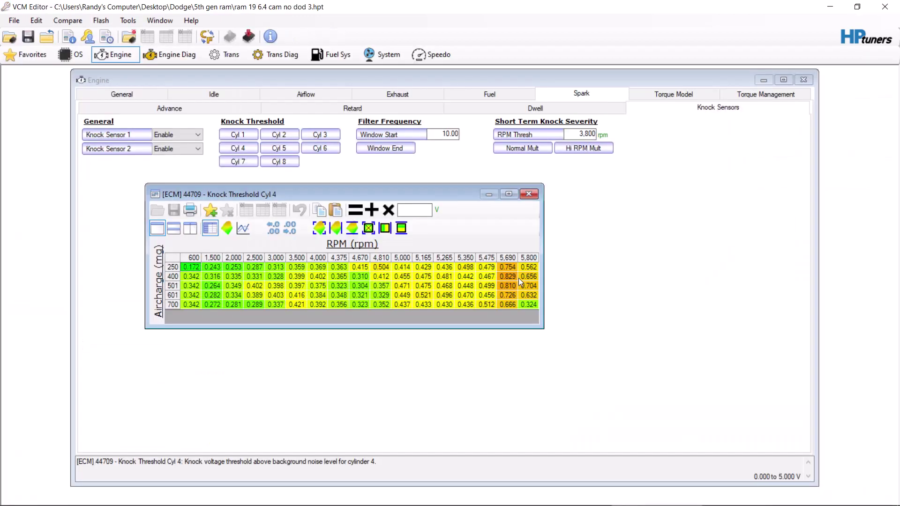
pyautogui.moveTo(544, 275); pyautogui.dragTo(569, 275)
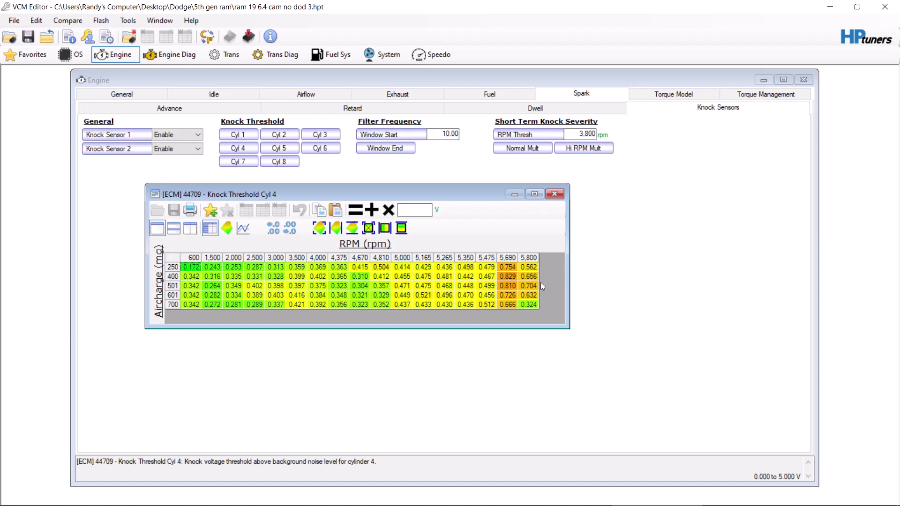
pyautogui.click(528, 305)
pyautogui.click(748, 497)
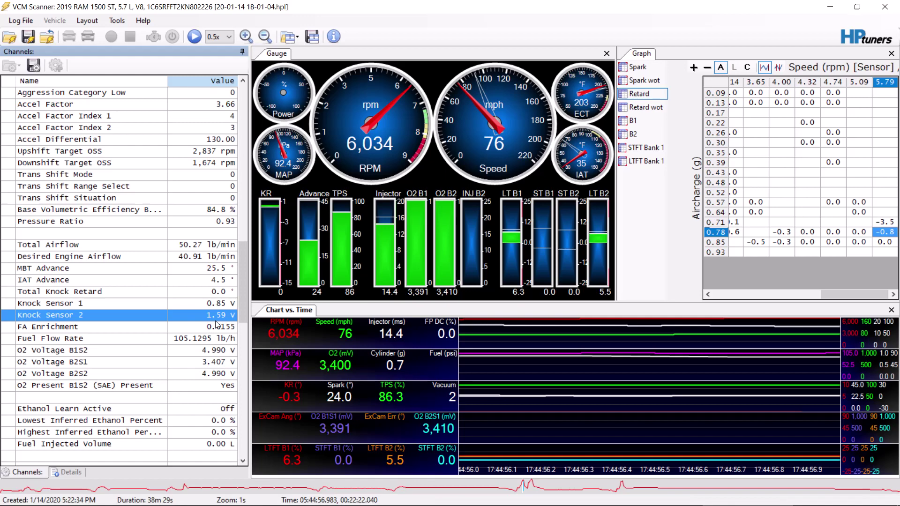
# Bring VCM Editor back to the front with the Knock Threshold Cyl 4 table.
pyautogui.click(634, 503)
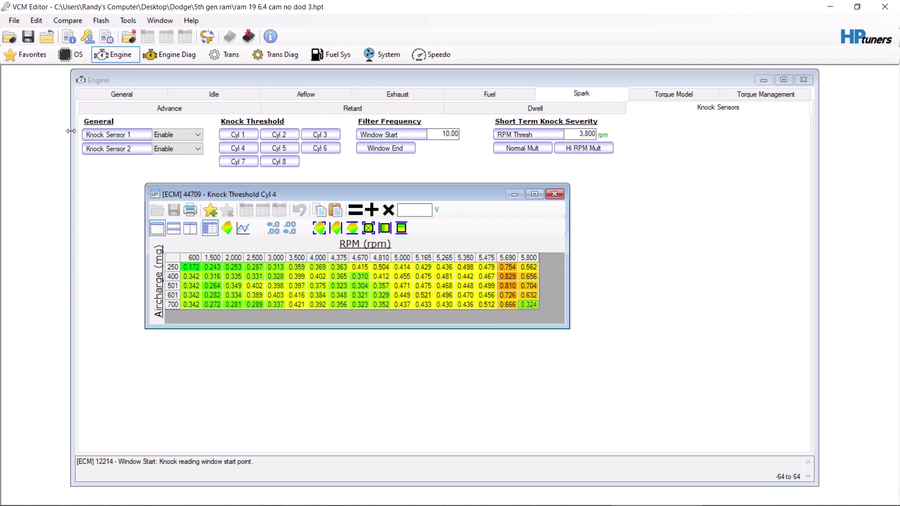
# Open the Part Throttle Base spark table from the Spark Advance page.
pyautogui.click(170, 108)
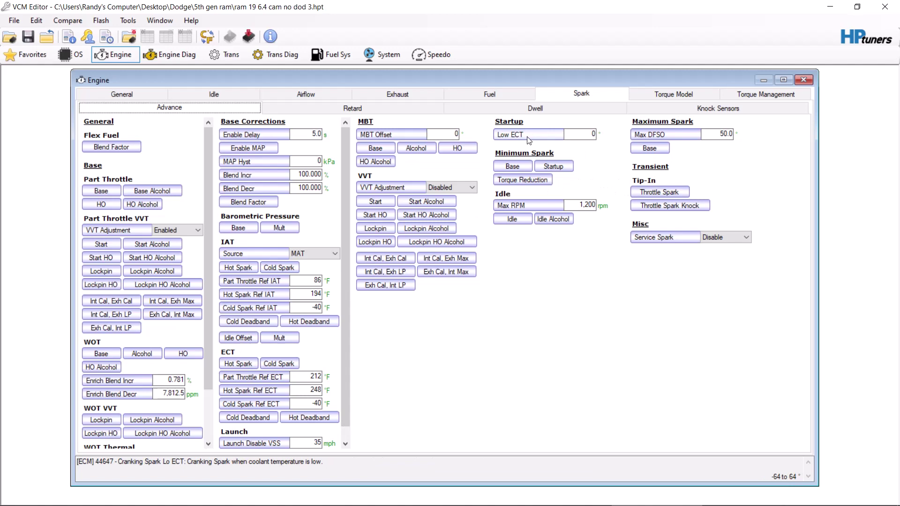
pyautogui.press('Tab')
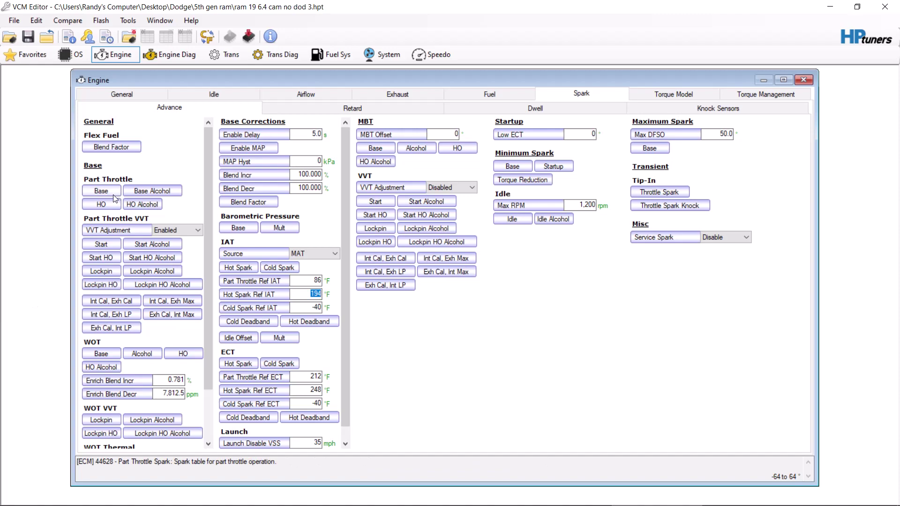
pyautogui.click(101, 191)
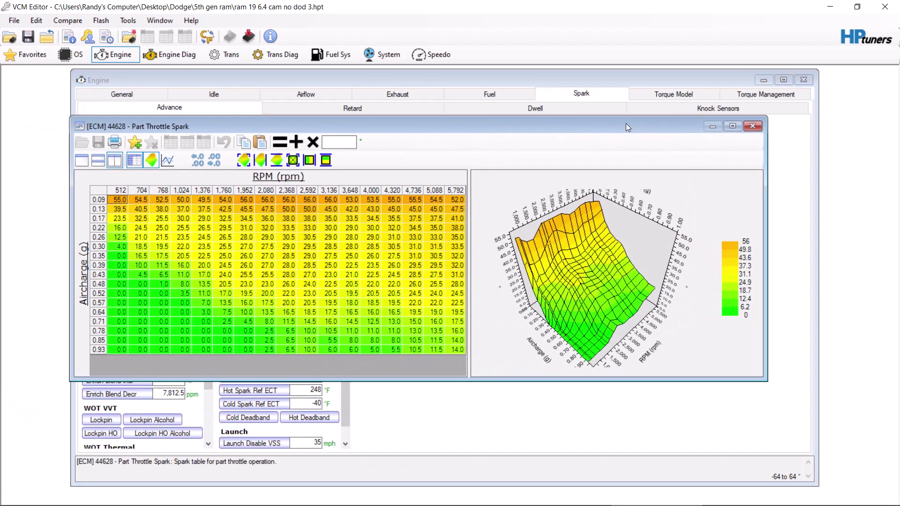
# Reposition the Part Throttle Spark window and open the WOT Base spark table fully in view beside it.
pyautogui.moveTo(570, 134); pyautogui.dragTo(563, 157)
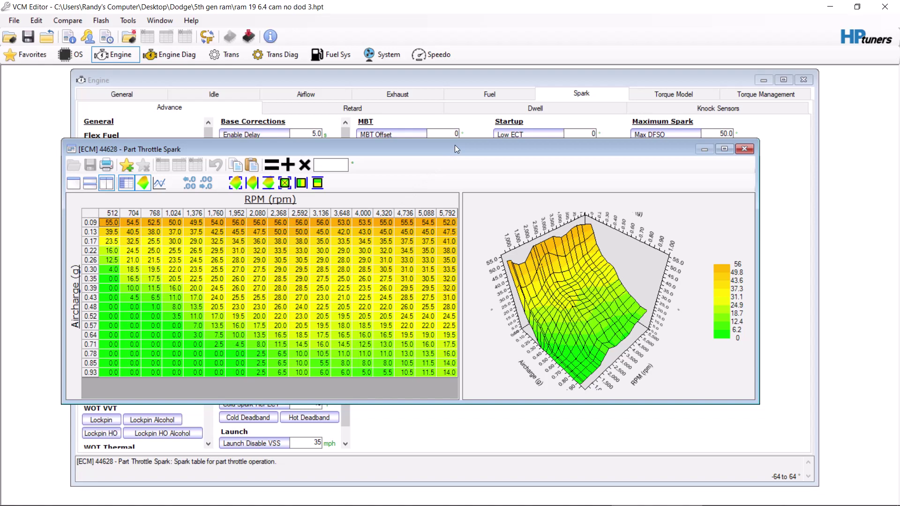
pyautogui.moveTo(475, 150); pyautogui.dragTo(434, 65)
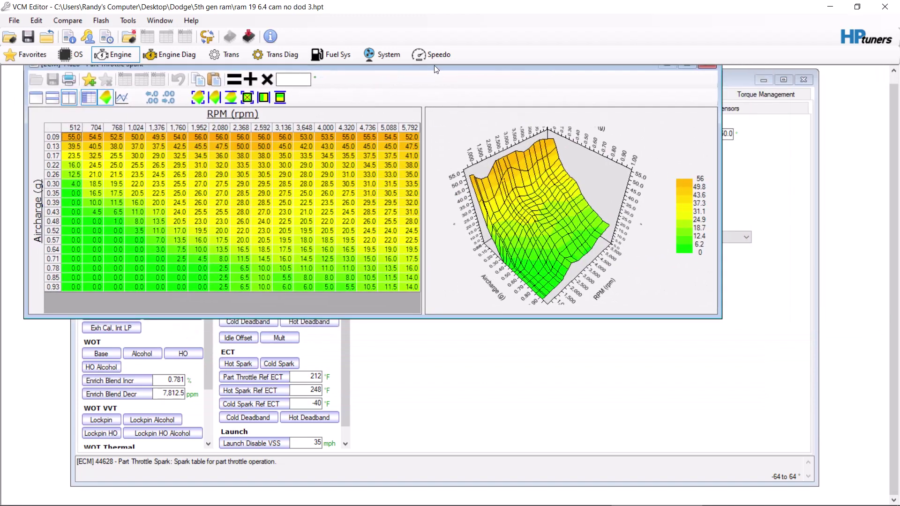
pyautogui.click(106, 353)
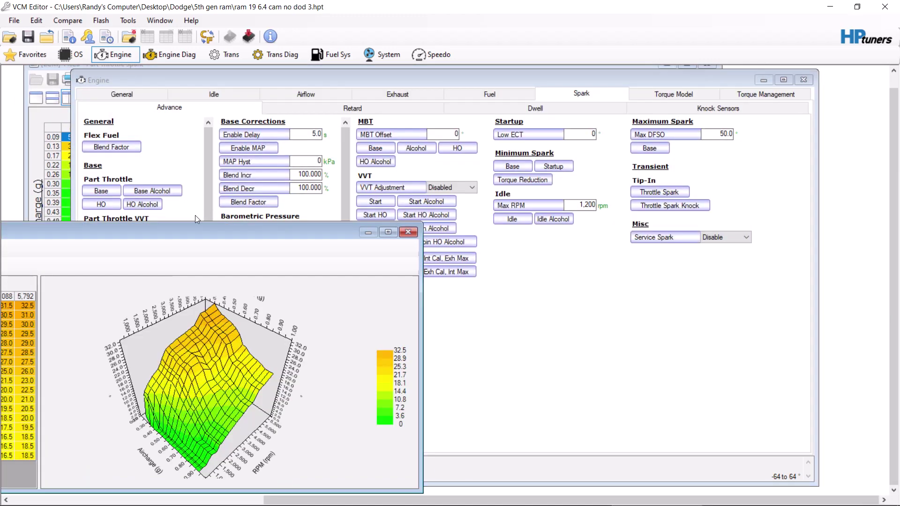
pyautogui.moveTo(178, 232); pyautogui.dragTo(564, 223)
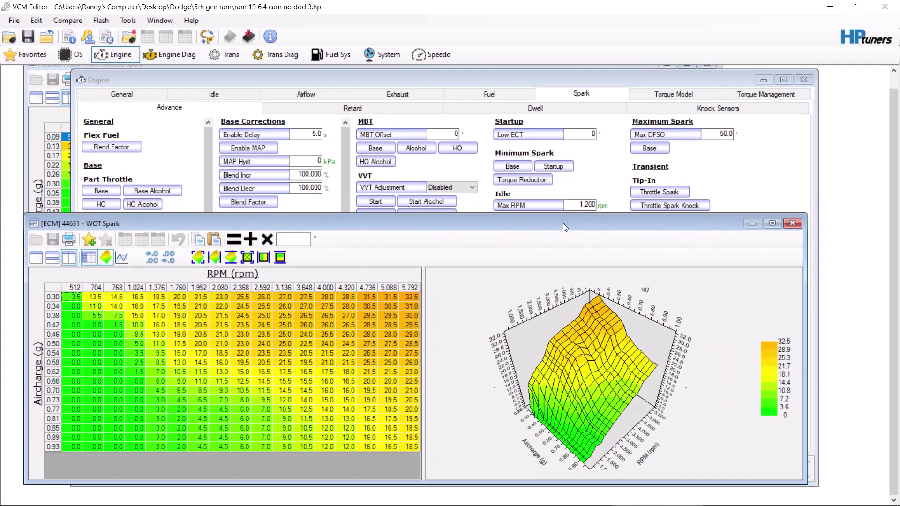
pyautogui.click(61, 68)
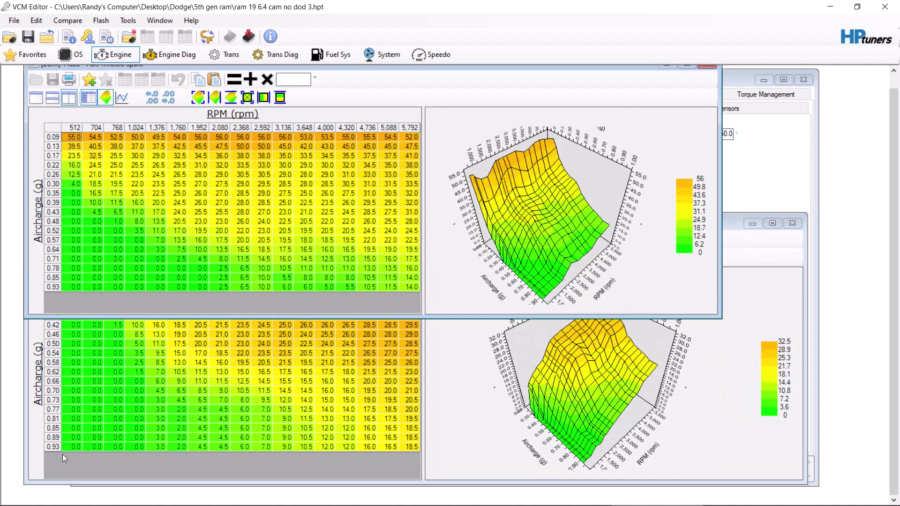
pyautogui.click(73, 186)
pyautogui.moveTo(73, 187); pyautogui.dragTo(412, 287)
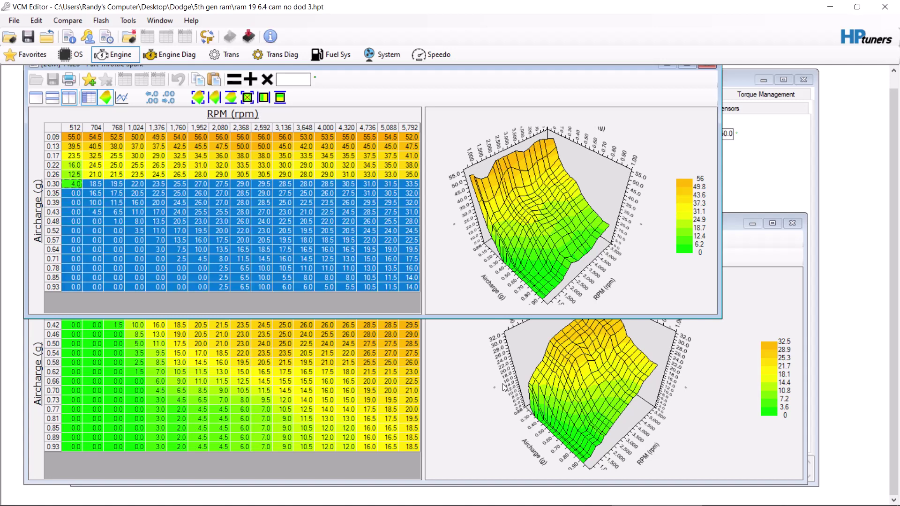
pyautogui.rightClick(74, 186)
pyautogui.click(89, 193)
pyautogui.click(75, 399)
pyautogui.click(72, 299)
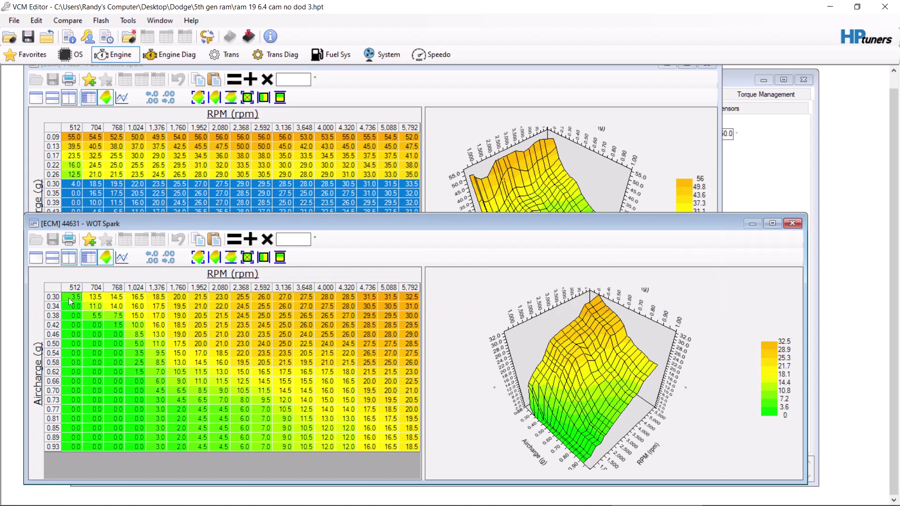
pyautogui.rightClick(70, 300)
pyautogui.click(98, 331)
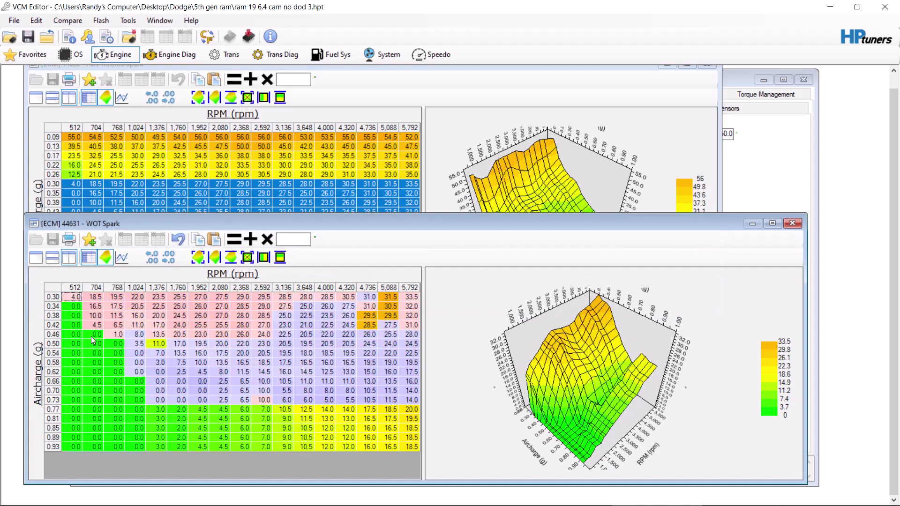
pyautogui.click(181, 240)
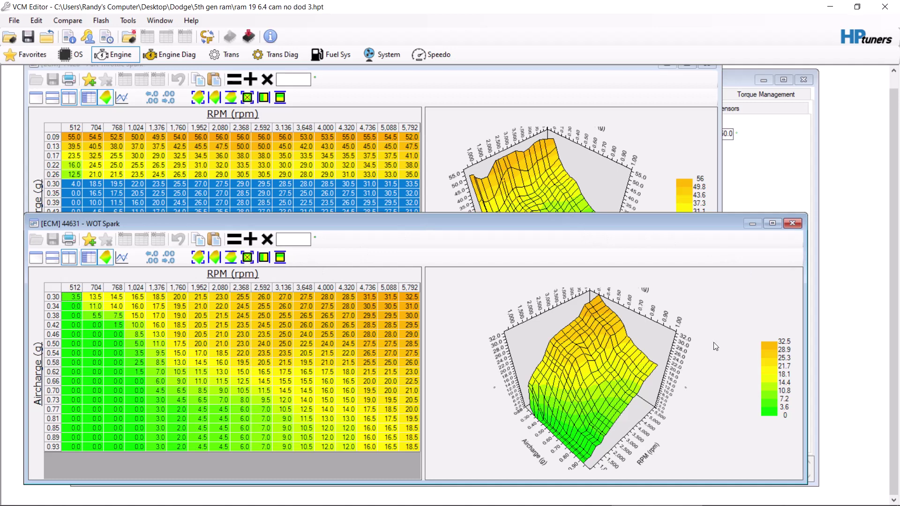
# Close WOT Spark, clear the Part Throttle Spark selection, and bring the VCM Scanner datalog forward.
pyautogui.click(793, 224)
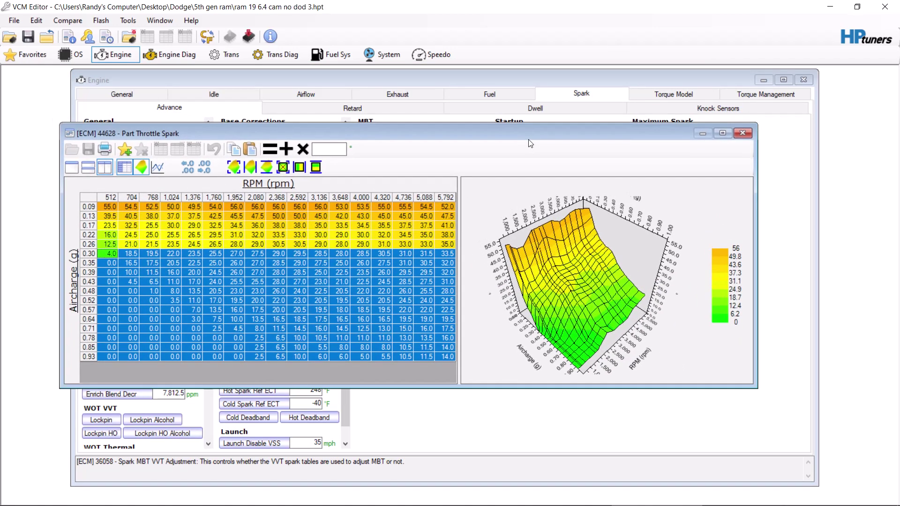
pyautogui.click(300, 226)
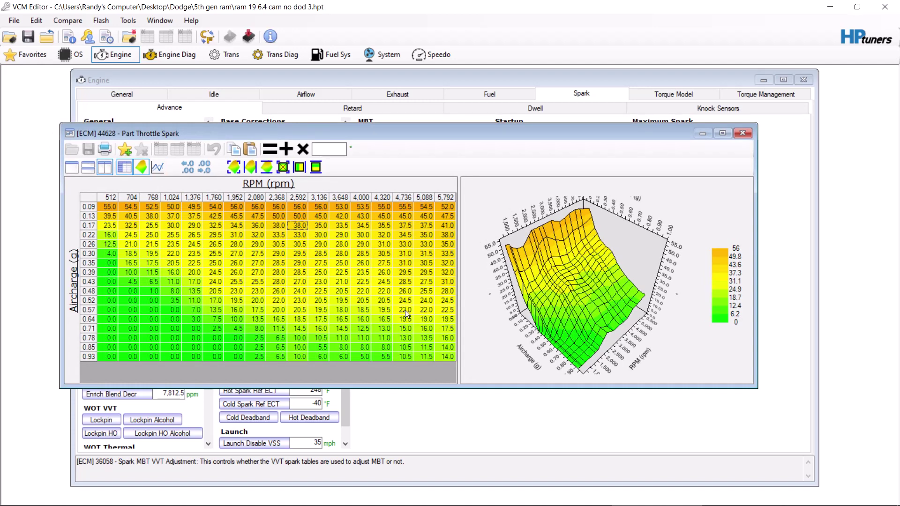
pyautogui.moveTo(533, 505)
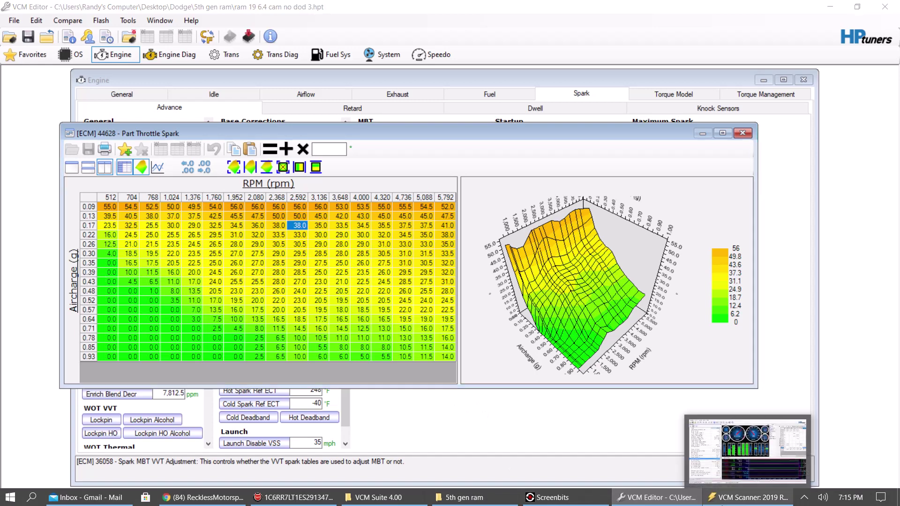
pyautogui.click(749, 497)
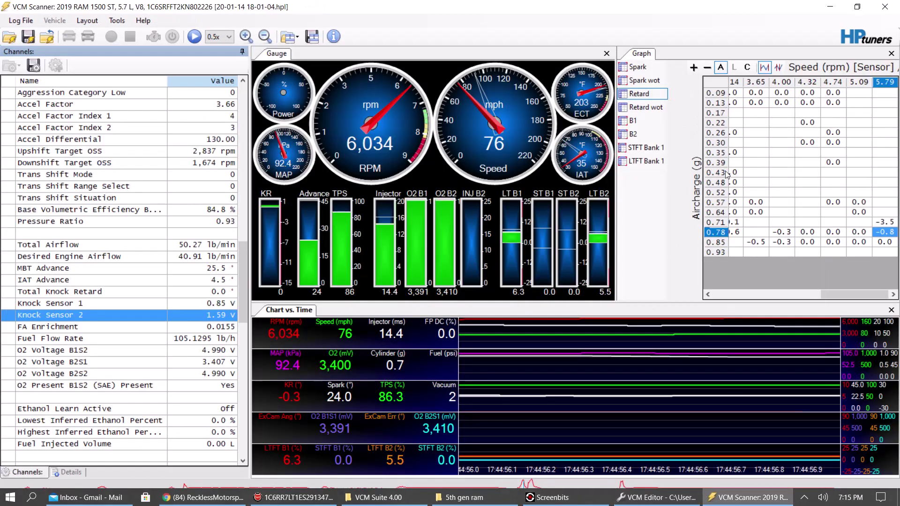
# Toggle the scanner graph between the Retard and Retard wot histograms.
pyautogui.click(649, 106)
pyautogui.click(646, 94)
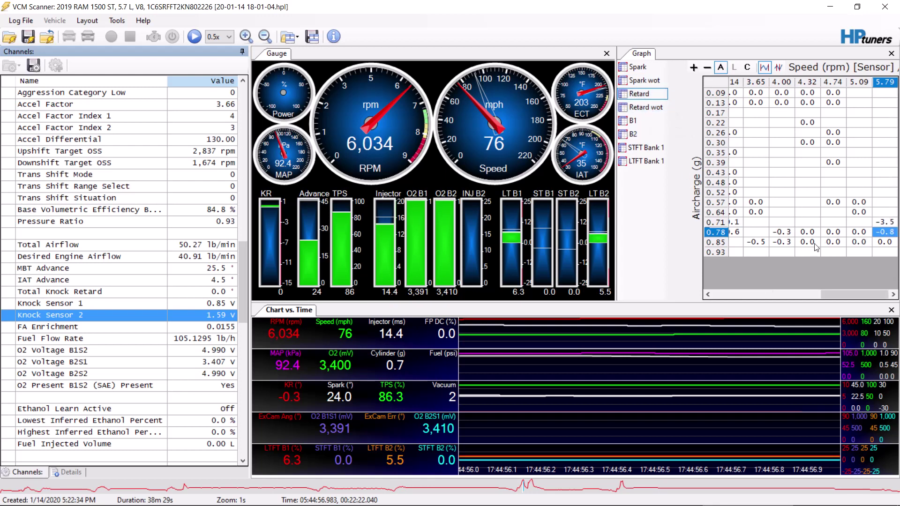
pyautogui.click(659, 111)
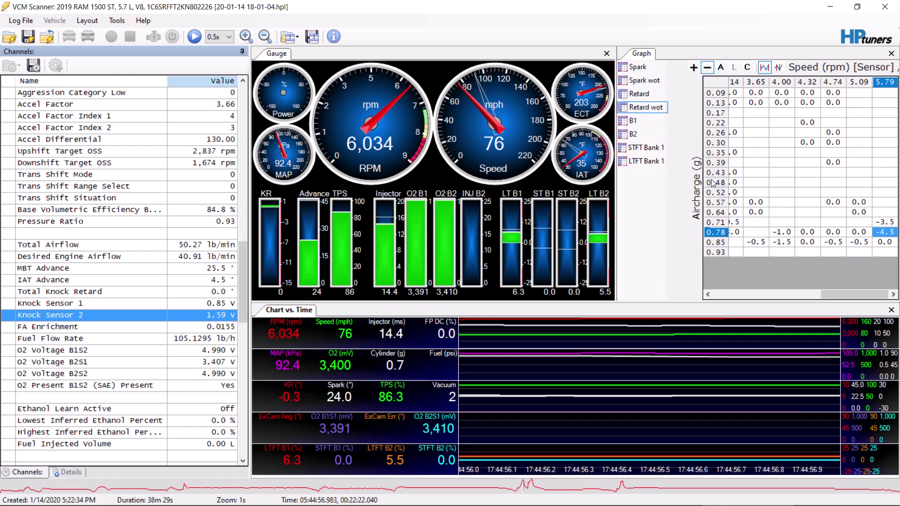
pyautogui.click(650, 96)
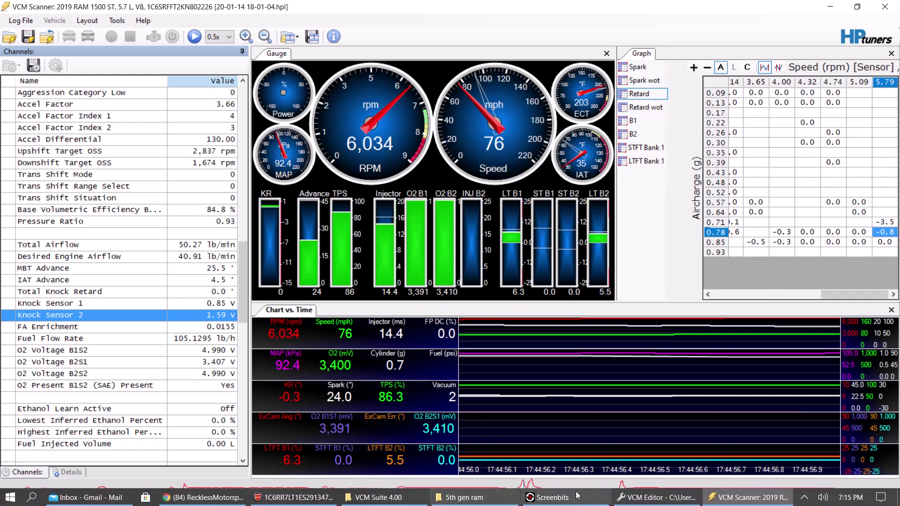
pyautogui.click(656, 498)
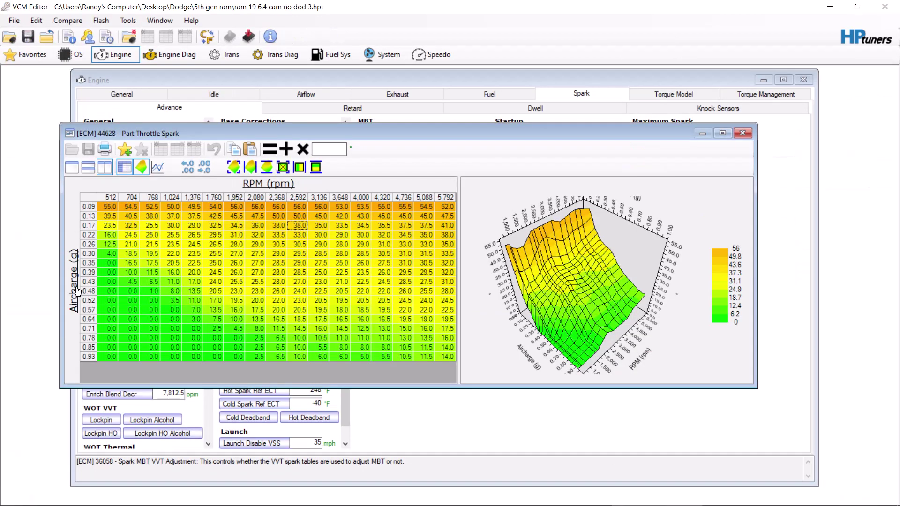
pyautogui.click(789, 498)
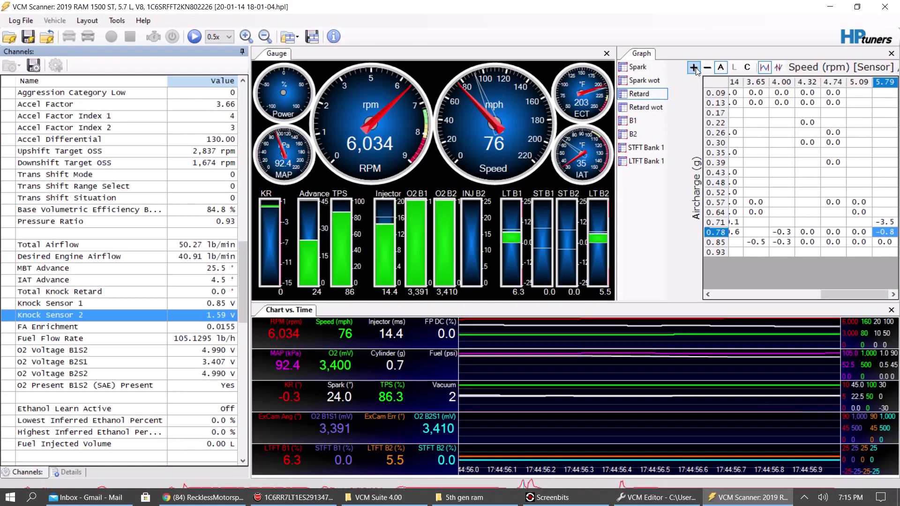
# Open Graphs Layout for the Retard histogram to view its settings, then return to VCM Editor.
pyautogui.rightClick(648, 95)
pyautogui.click(675, 133)
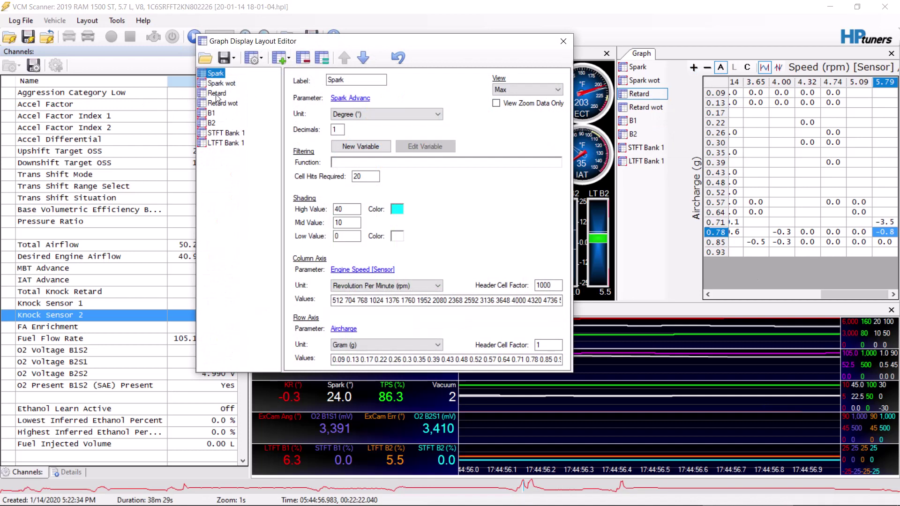
pyautogui.click(217, 93)
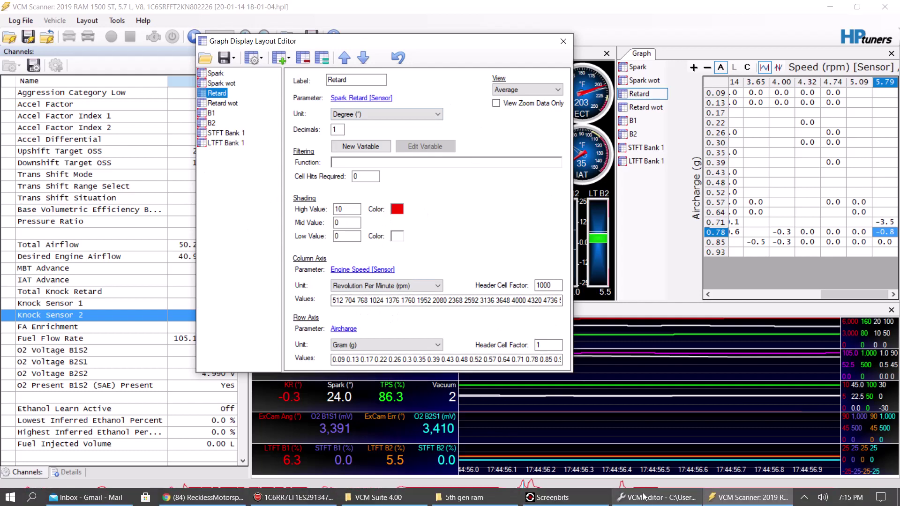
pyautogui.click(652, 504)
# Dismiss the Part Throttle Spark cell menu, return to VCM Scanner, and close the graph layout editor.
pyautogui.rightClick(88, 270)
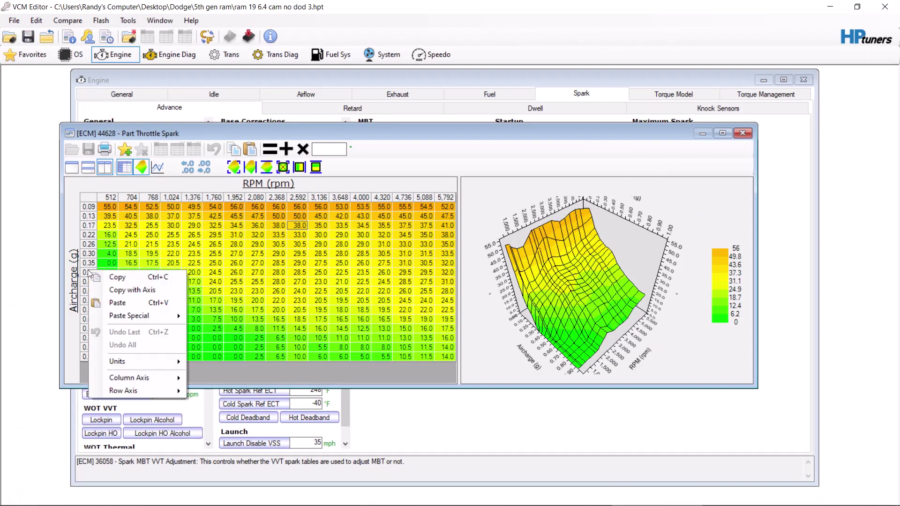
pyautogui.moveTo(144, 392)
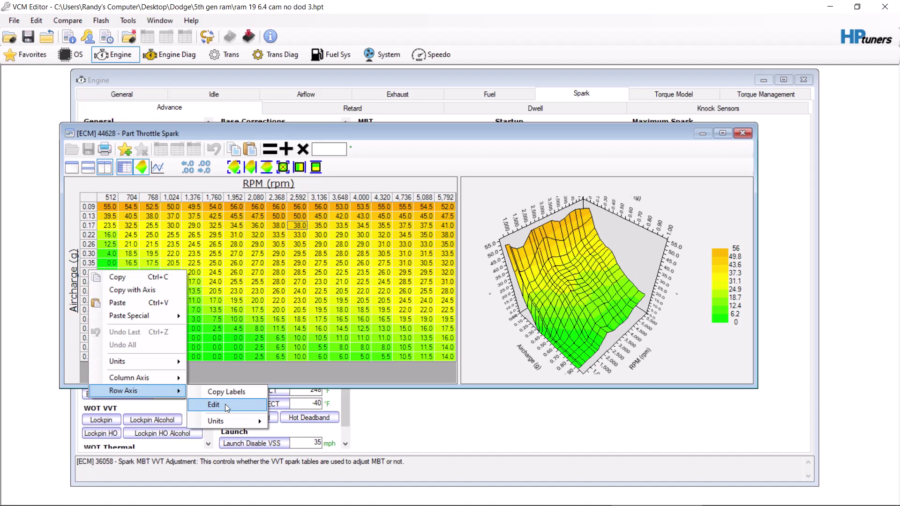
pyautogui.moveTo(153, 377)
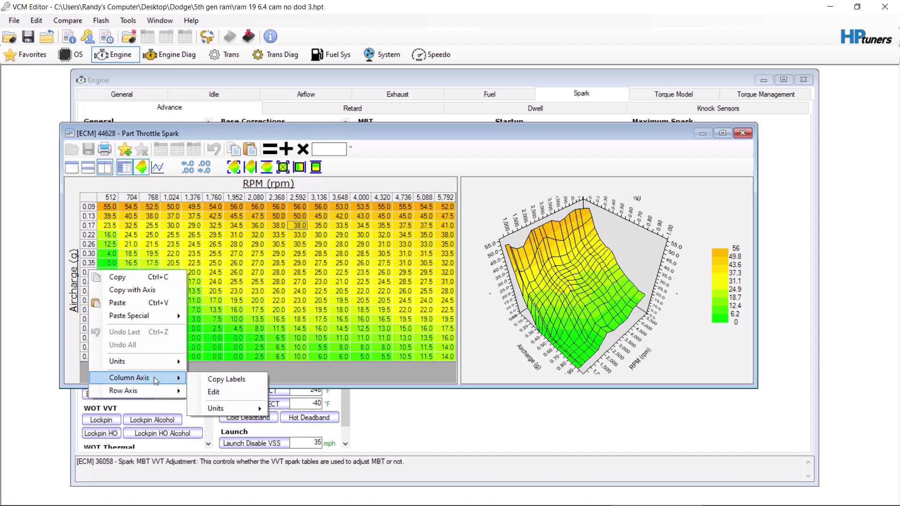
pyautogui.click(525, 288)
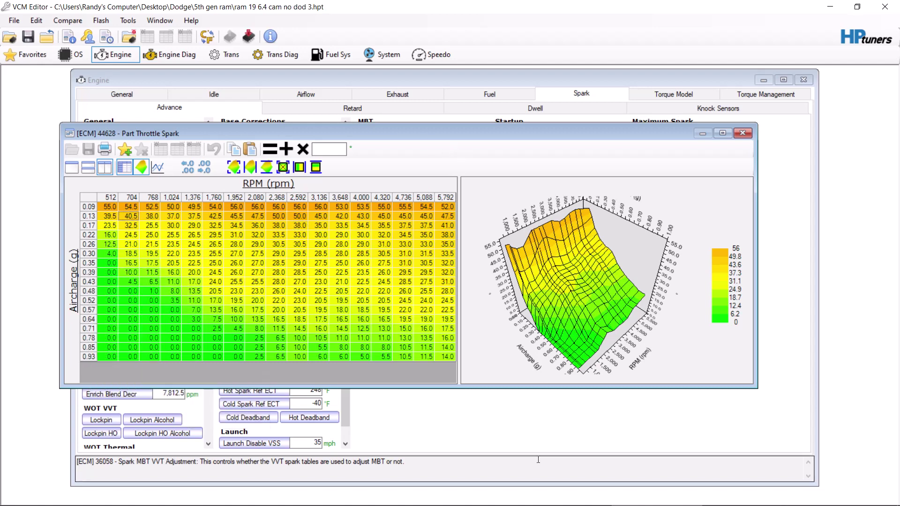
pyautogui.click(749, 499)
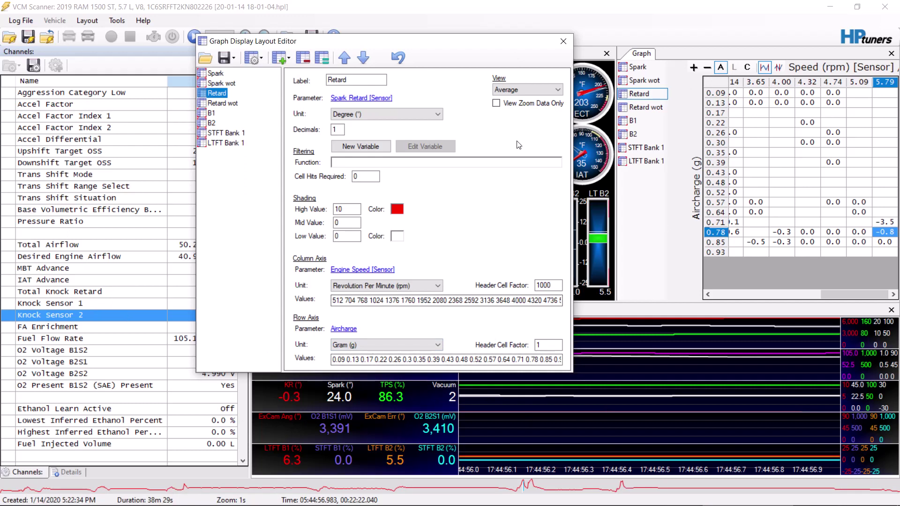
pyautogui.click(570, 47)
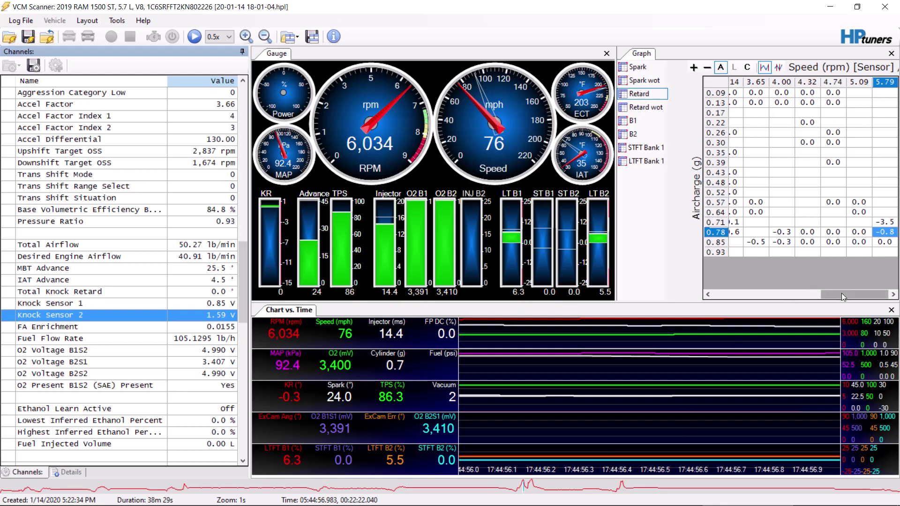
# Scrub the log overview around the 6,034 rpm high-load moment.
pyautogui.moveTo(841, 294)
pyautogui.mouseDown()
pyautogui.moveTo(800, 303)
pyautogui.moveTo(826, 300)
pyautogui.mouseUp()
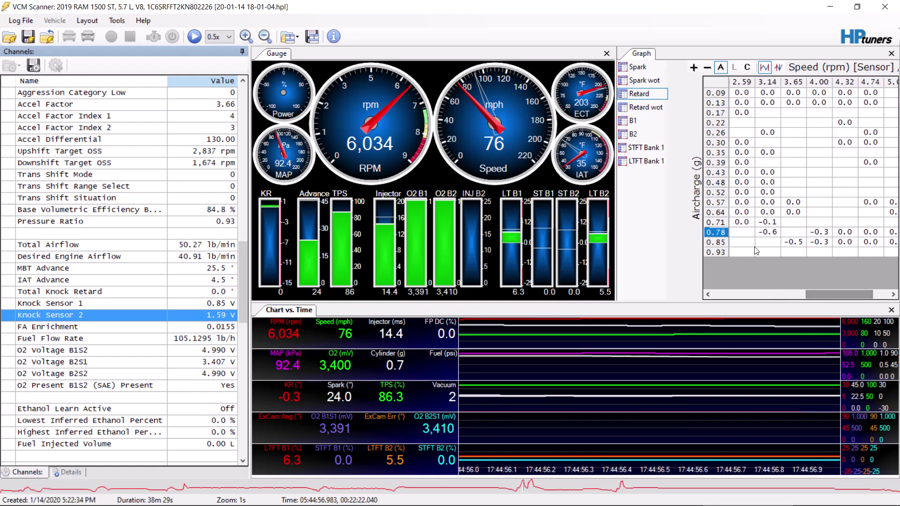
pyautogui.click(531, 489)
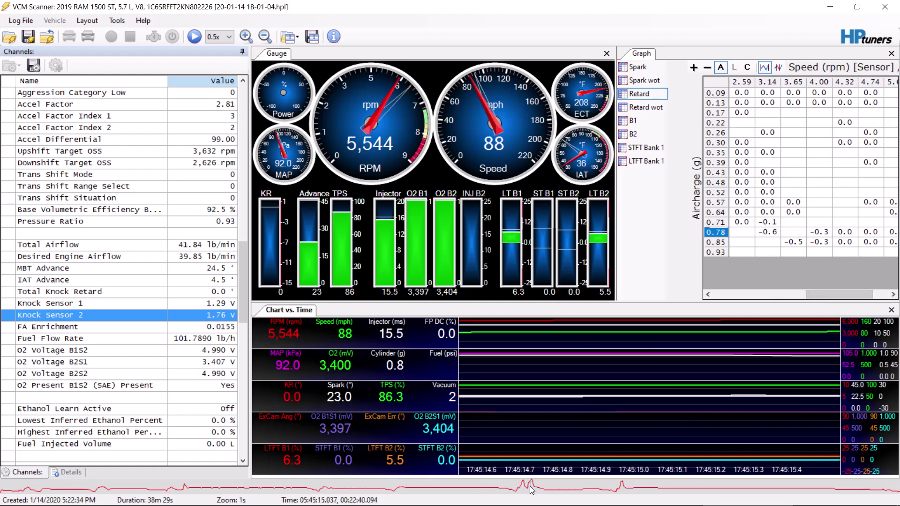
pyautogui.click(528, 490)
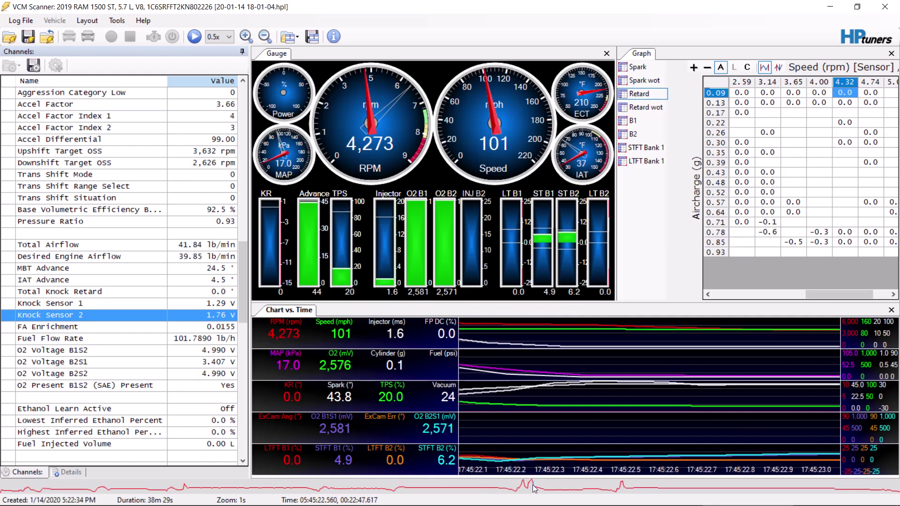
pyautogui.click(519, 489)
pyautogui.click(524, 490)
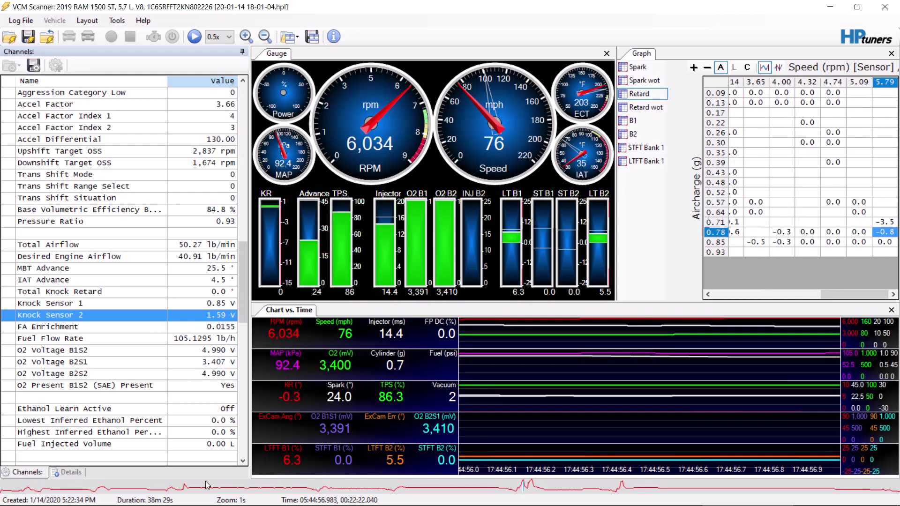
# Scrub to a near-idle part of the log, about 649 rpm and 0 mph.
pyautogui.click(186, 489)
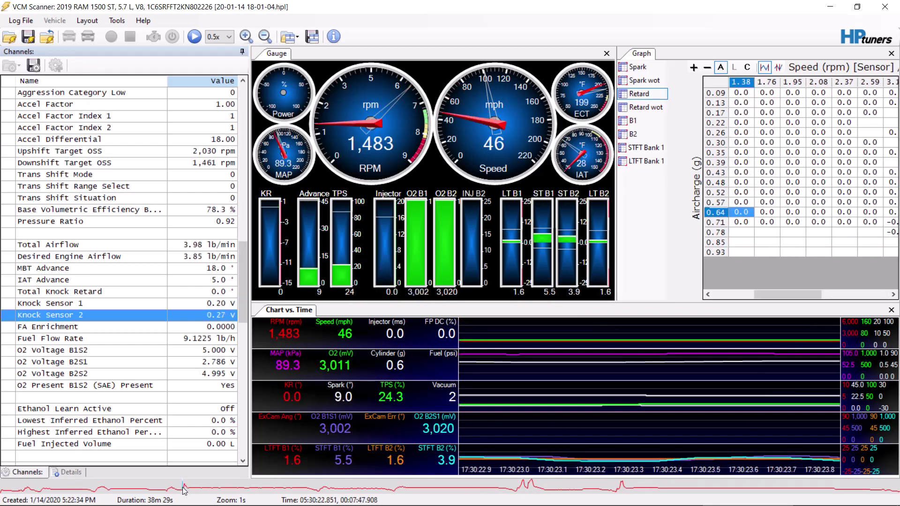
pyautogui.click(618, 491)
pyautogui.click(619, 491)
pyautogui.click(620, 491)
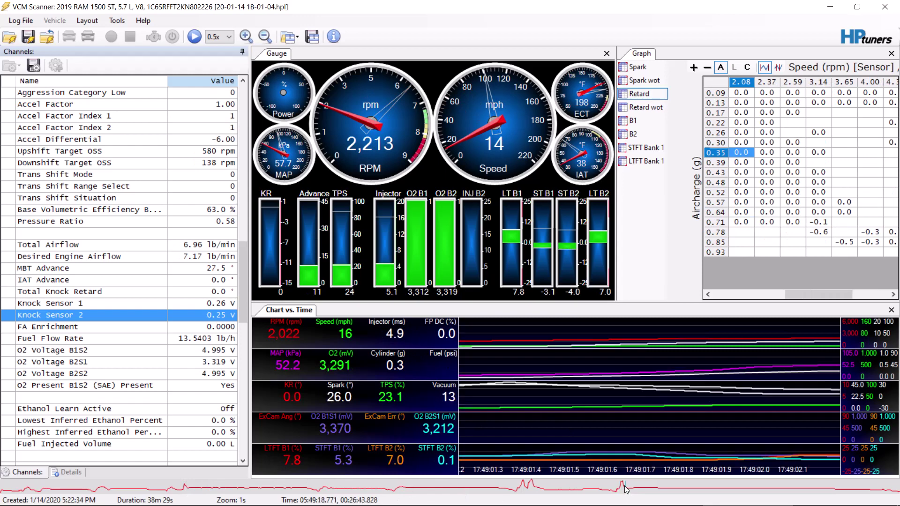
pyautogui.click(622, 490)
pyautogui.click(616, 490)
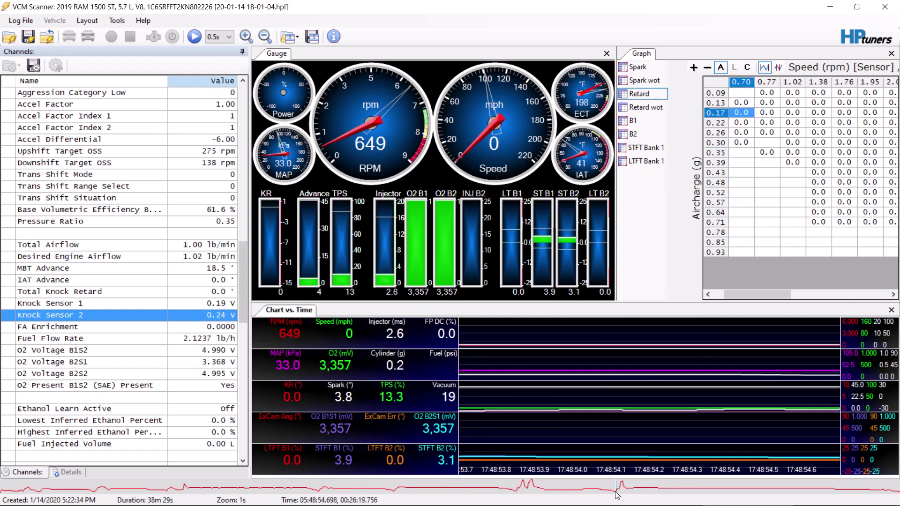
pyautogui.click(15, 21)
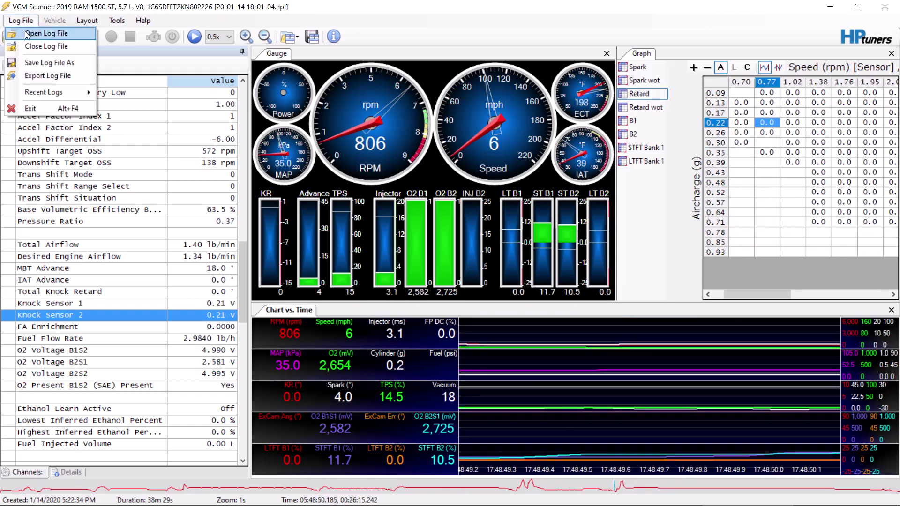
pyautogui.click(29, 34)
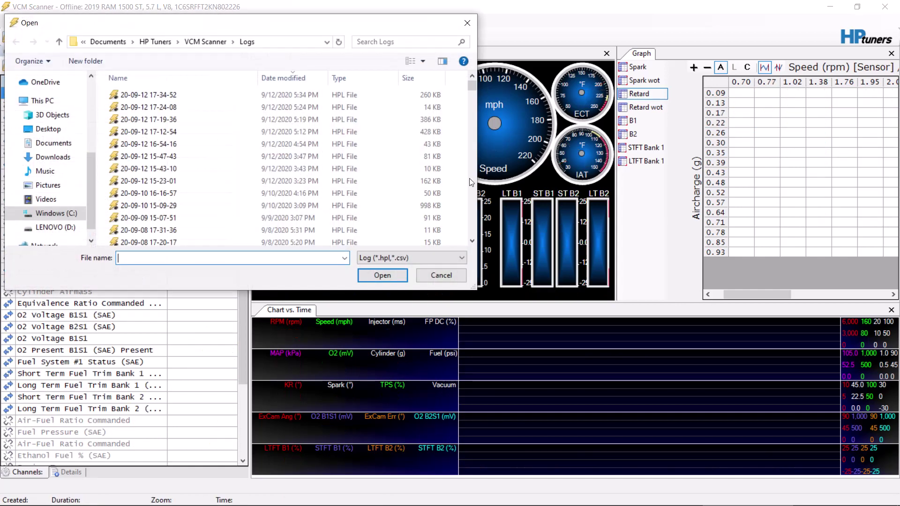
pyautogui.moveTo(472, 96); pyautogui.dragTo(476, 201)
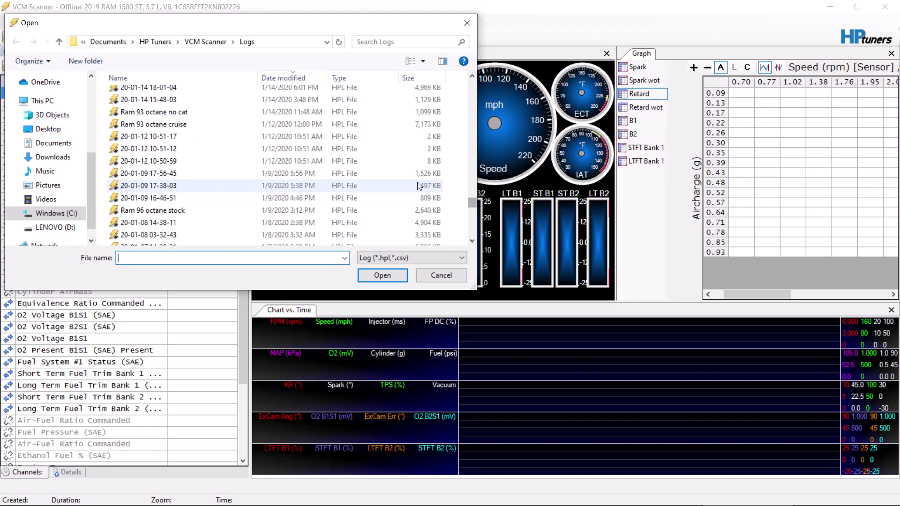
pyautogui.click(376, 223)
pyautogui.click(391, 274)
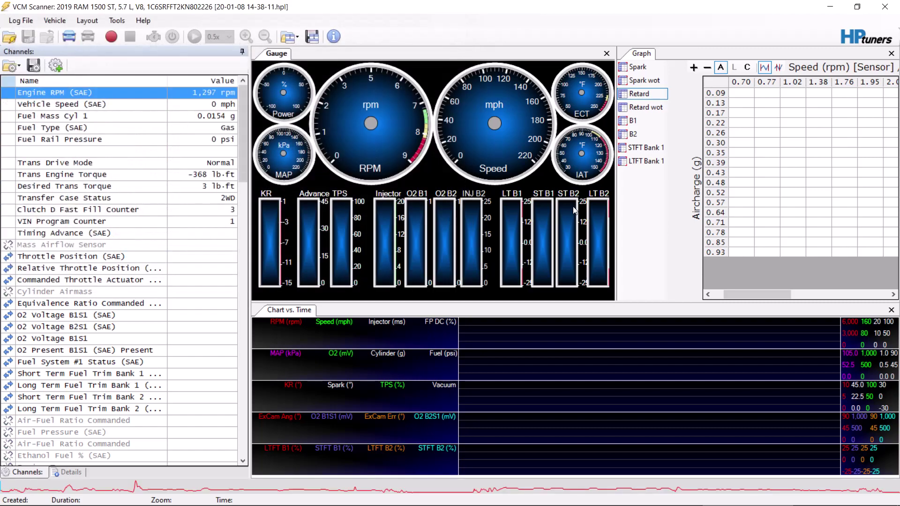
pyautogui.click(289, 485)
pyautogui.moveTo(288, 486); pyautogui.dragTo(575, 495)
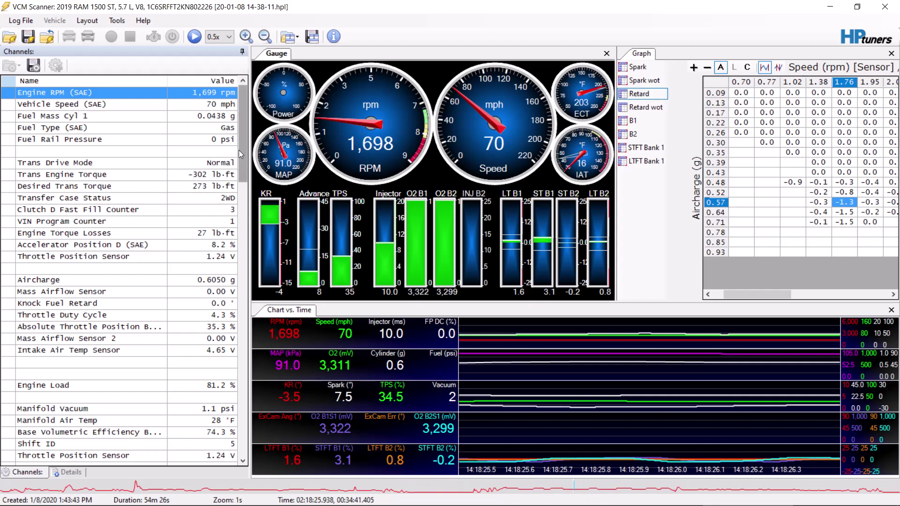
# Scroll to the Knock Sensor 1 and 2 rows and compare their 0.22 V and 0.26 V readings.
pyautogui.moveTo(242, 157); pyautogui.dragTo(245, 304)
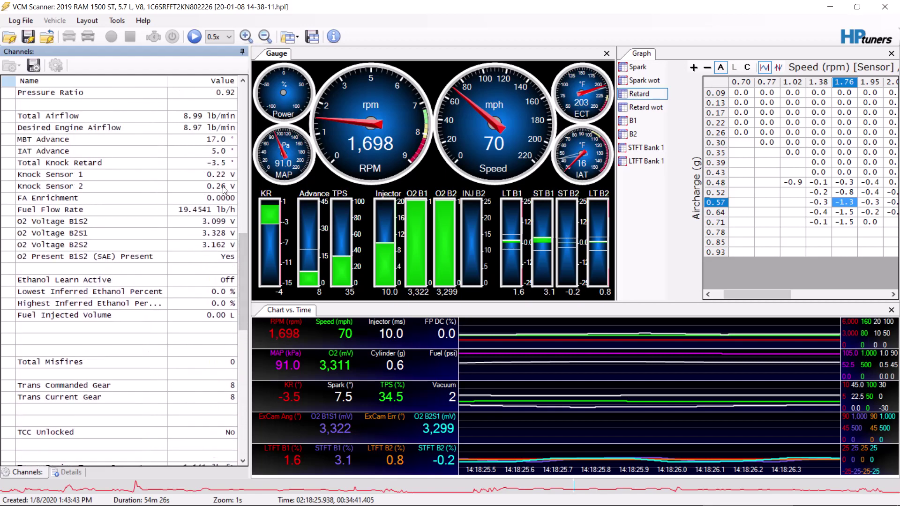
pyautogui.moveTo(221, 175); pyautogui.dragTo(220, 186)
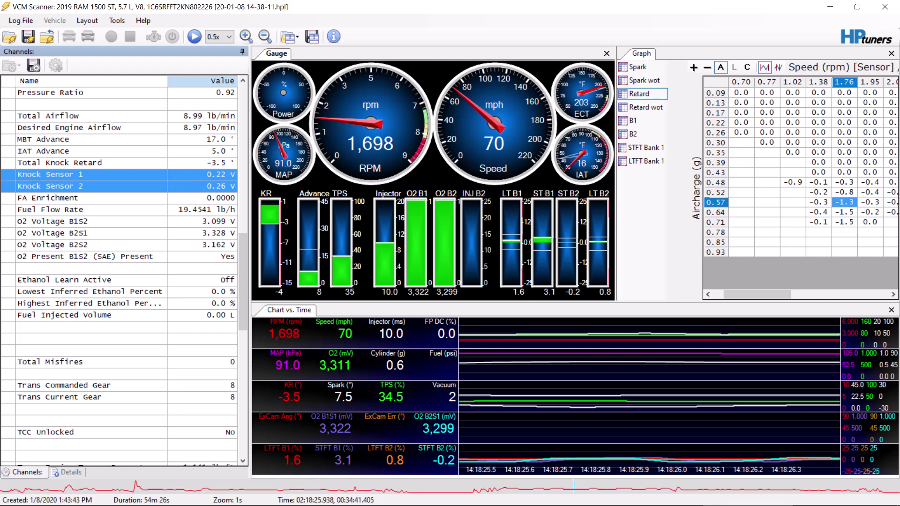
pyautogui.click(203, 188)
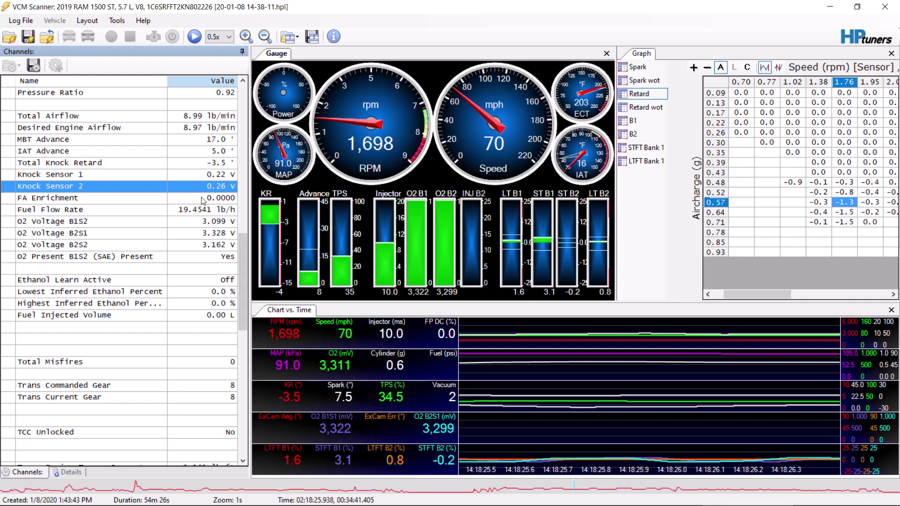
pyautogui.click(203, 199)
pyautogui.click(224, 190)
pyautogui.click(233, 179)
pyautogui.click(228, 188)
pyautogui.click(226, 180)
pyautogui.click(226, 188)
# In the editor, close Part Throttle Spark, open Knock Threshold Cyl 1, then return to the scanner.
pyautogui.moveTo(485, 503)
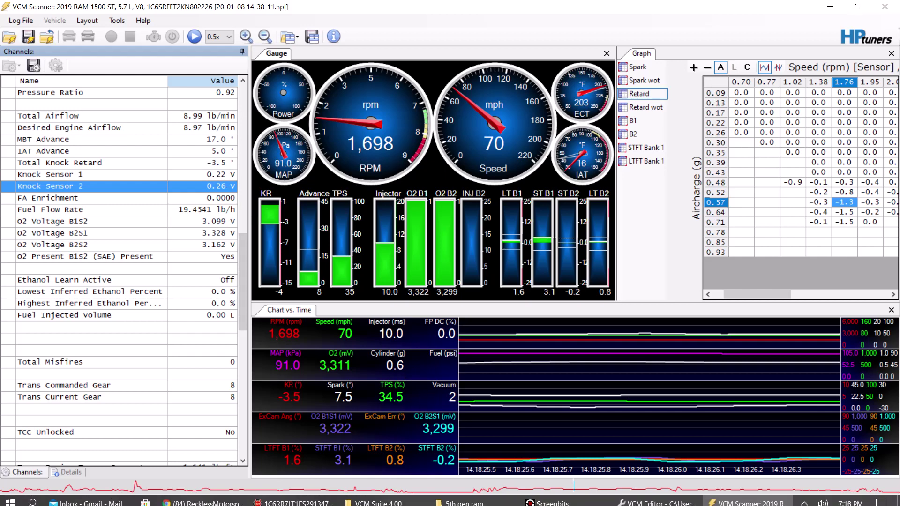
pyautogui.click(617, 502)
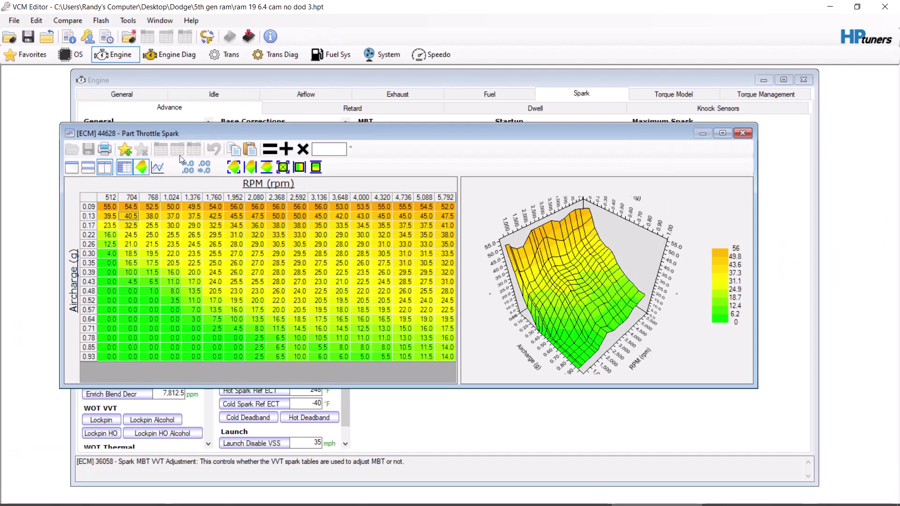
pyautogui.click(742, 134)
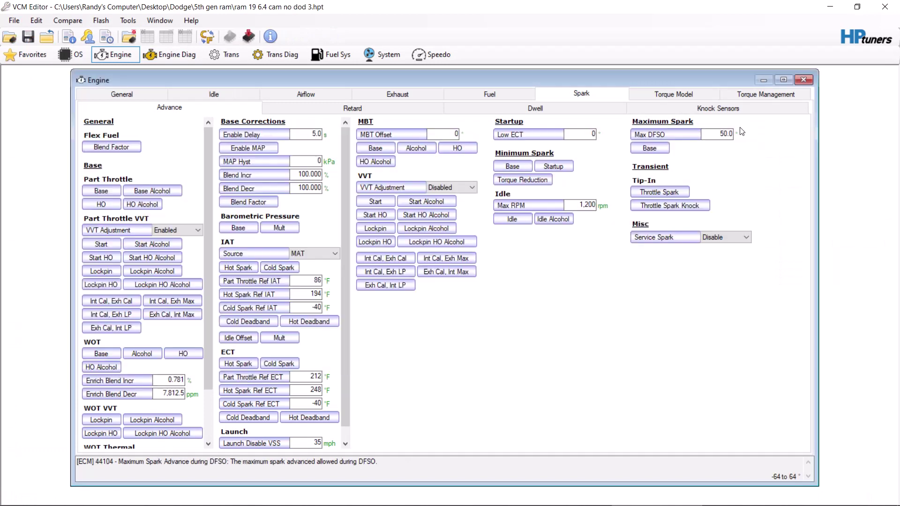
pyautogui.click(717, 111)
pyautogui.click(248, 138)
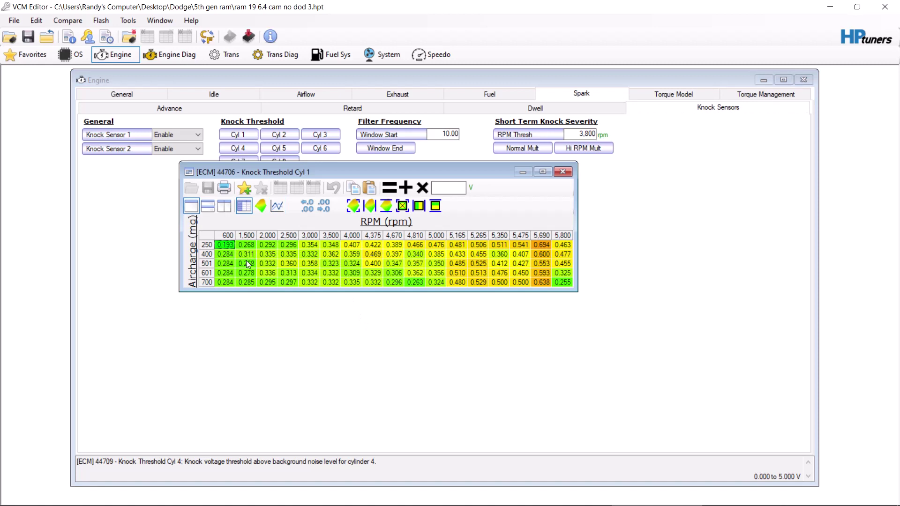
pyautogui.click(248, 275)
pyautogui.moveTo(566, 501)
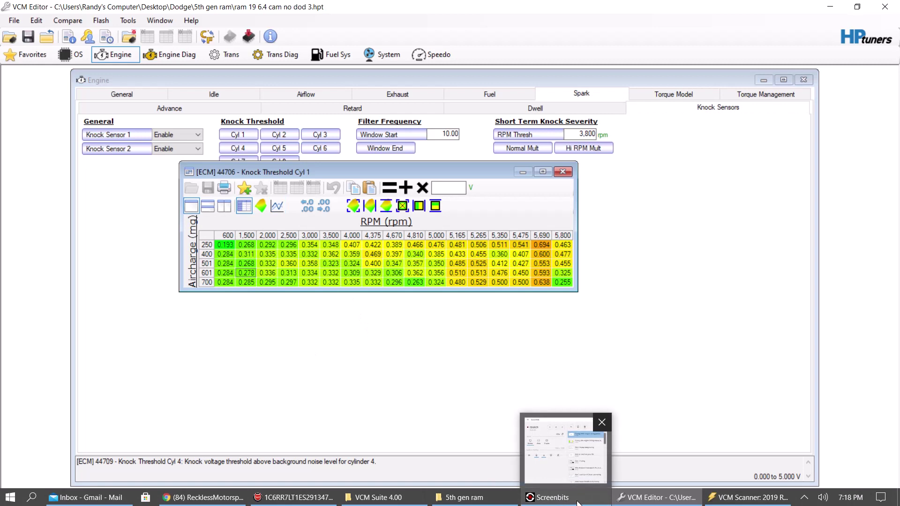
pyautogui.click(748, 498)
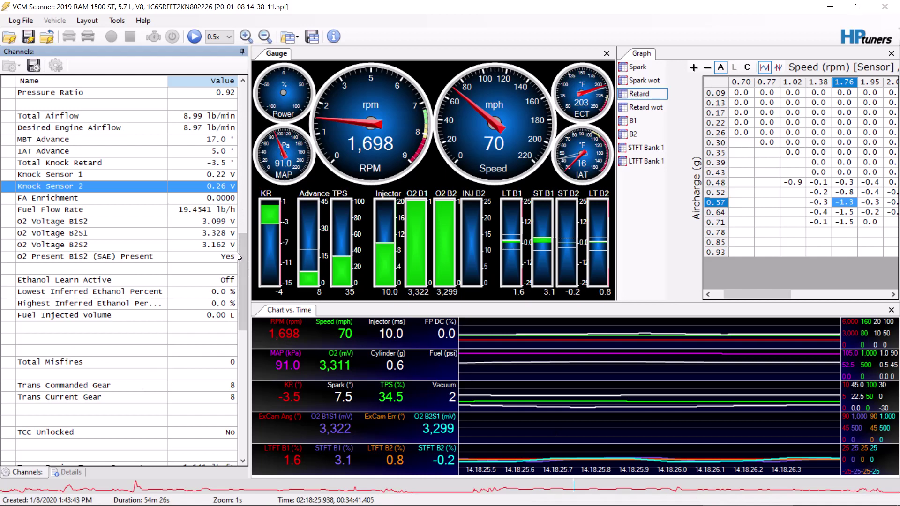
# Scroll the channel list, dismiss an empty-row menu, and bring the editor's Knock Threshold Cyl 1 table forward.
pyautogui.moveTo(241, 255)
pyautogui.mouseDown()
pyautogui.moveTo(252, 178)
pyautogui.moveTo(242, 107)
pyautogui.moveTo(245, 279)
pyautogui.moveTo(258, 97)
pyautogui.moveTo(249, 259)
pyautogui.mouseUp()
pyautogui.rightClick(19, 305)
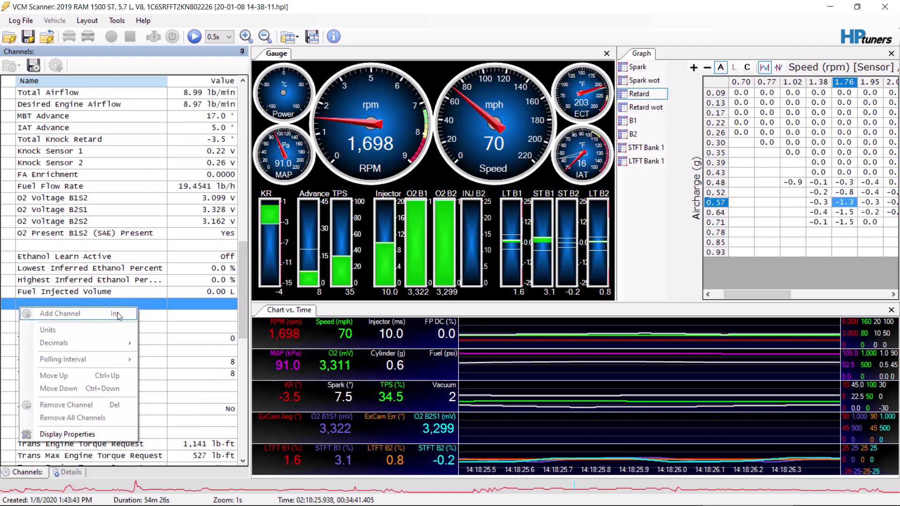
pyautogui.click(244, 265)
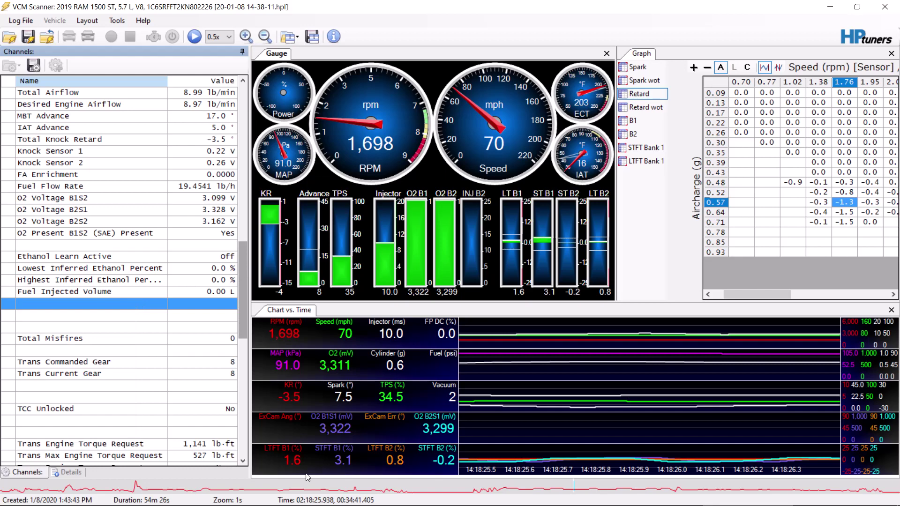
pyautogui.moveTo(384, 500)
pyautogui.click(624, 500)
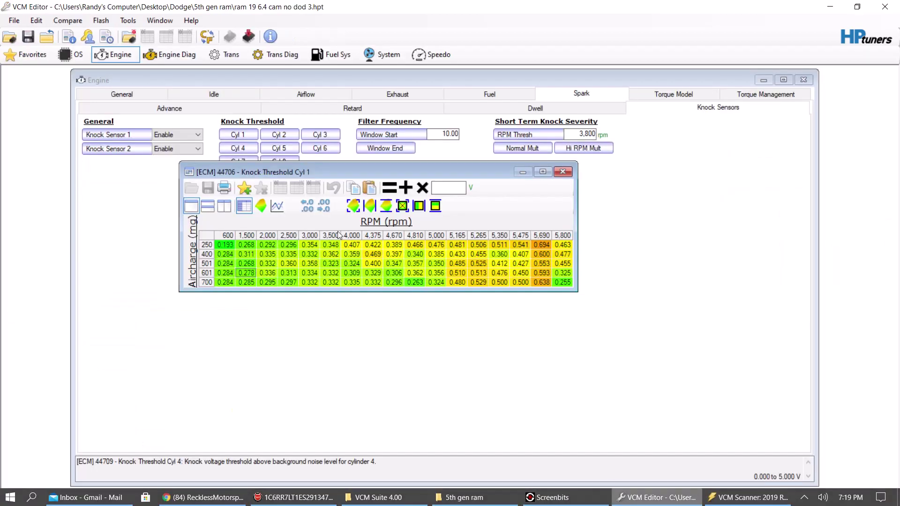
# Multiply the entire Knock Threshold Cyl 1 table by 1.05, raising 0.278 V to 0.292 V.
pyautogui.click(207, 237)
pyautogui.click(460, 188)
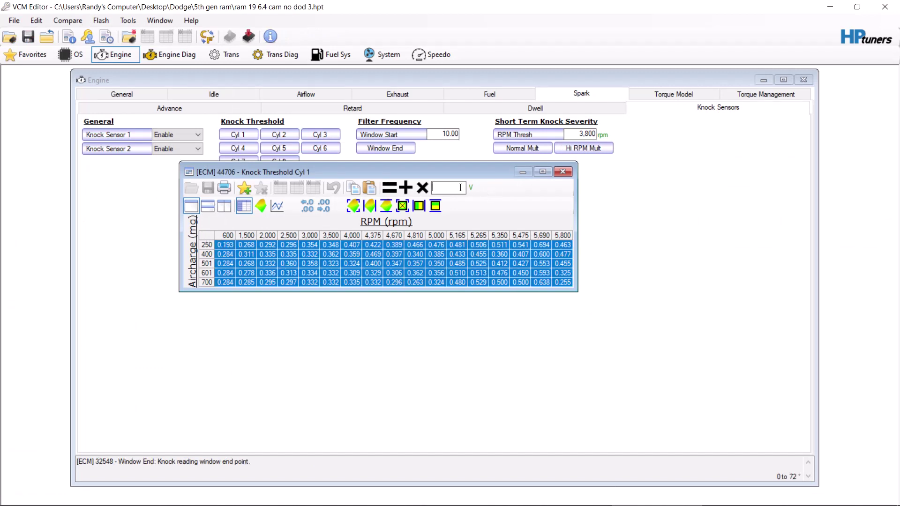
pyautogui.write('1.05')
pyautogui.click(423, 189)
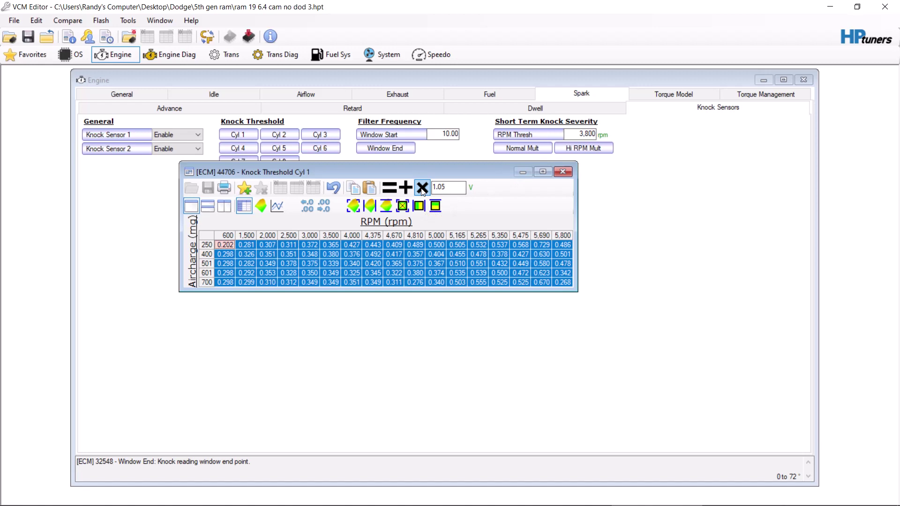
# Undo the whole-table increase, trial a 1.05 multiply on the 600–2,000 RPM columns, then undo it.
pyautogui.click(333, 188)
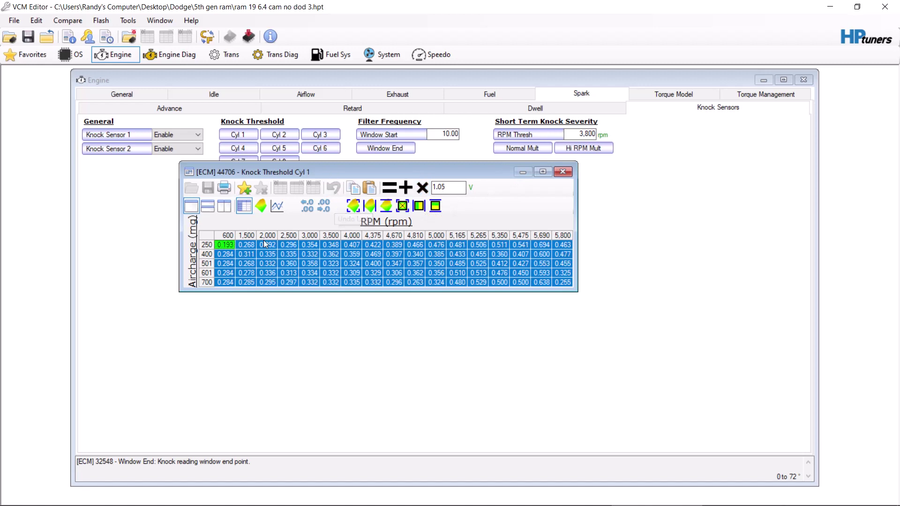
pyautogui.moveTo(259, 245); pyautogui.dragTo(180, 365)
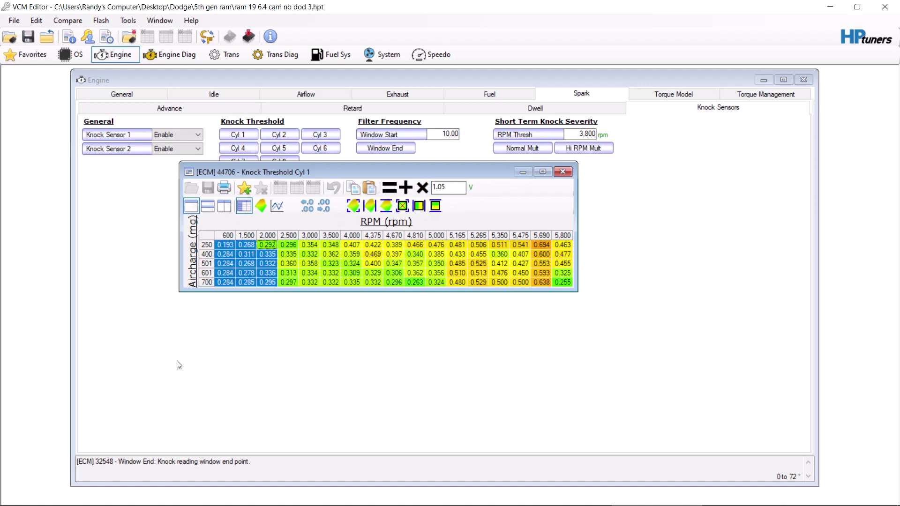
pyautogui.click(422, 187)
pyautogui.click(346, 276)
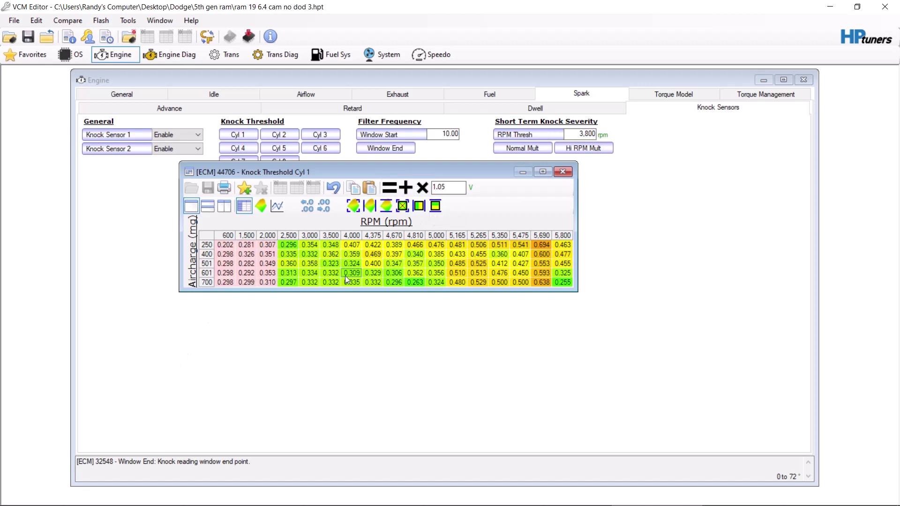
pyautogui.click(341, 188)
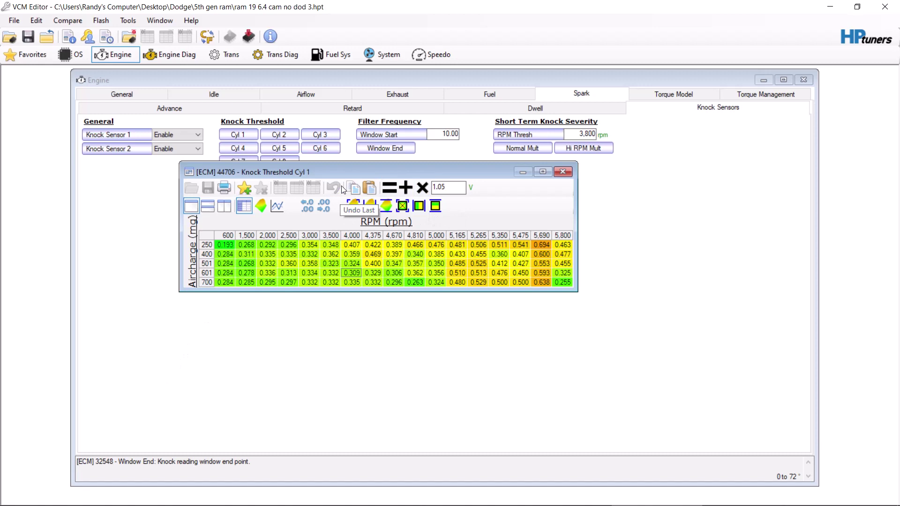
# Close the Knock Threshold Cyl 1 table, open the Cyl 2 table, then close it too.
pyautogui.click(567, 175)
pyautogui.click(276, 140)
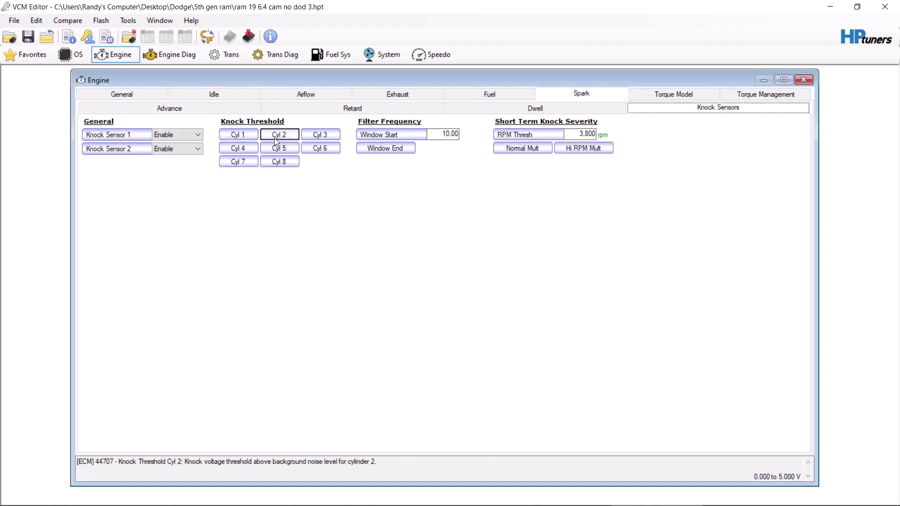
pyautogui.click(277, 141)
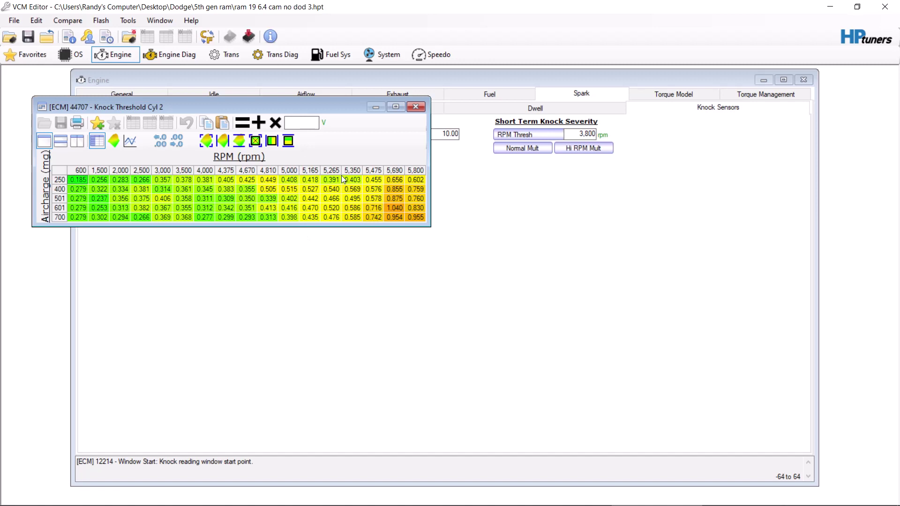
pyautogui.click(416, 107)
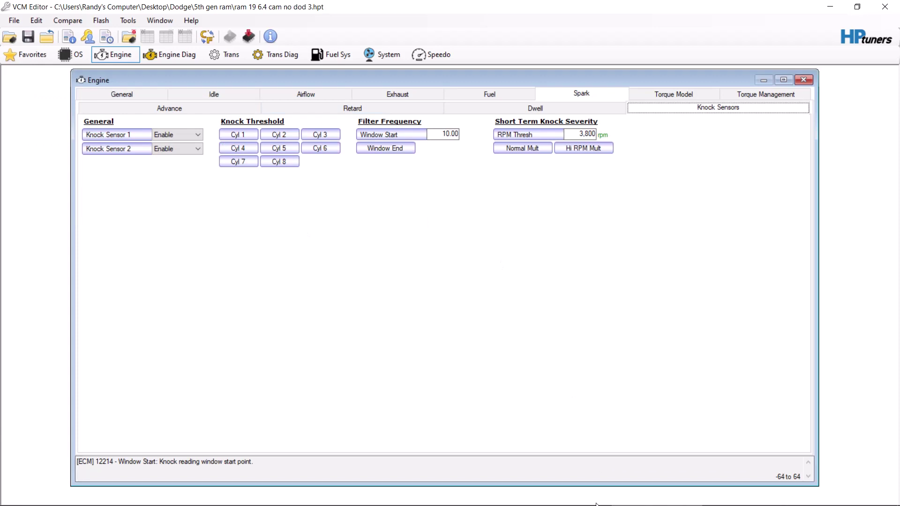
# Switch to VCM Scanner's 1/8/2020 log, showing Knock Sensor 1 at 0.22 V and Sensor 2 at 0.26 V.
pyautogui.moveTo(680, 503)
pyautogui.click(746, 498)
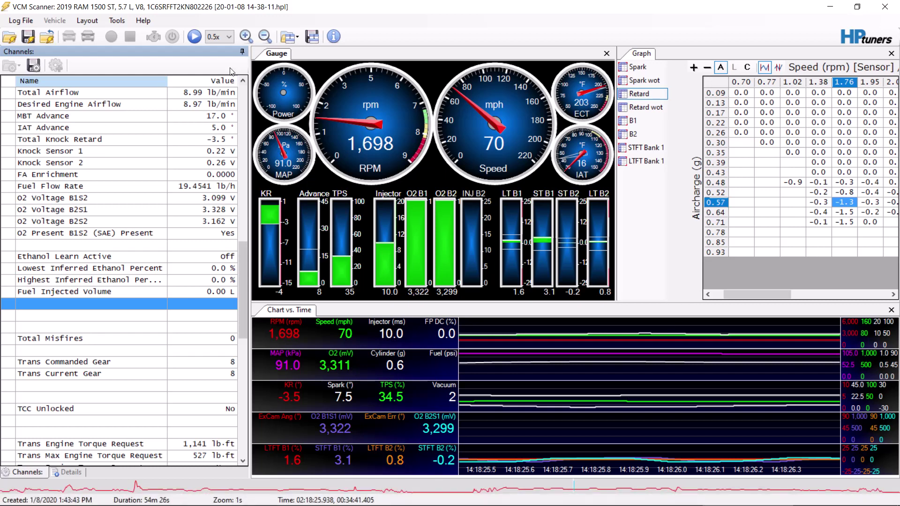
# Play the data log forward, pause it at 02:18:49, and return to the VCM Editor.
pyautogui.click(194, 38)
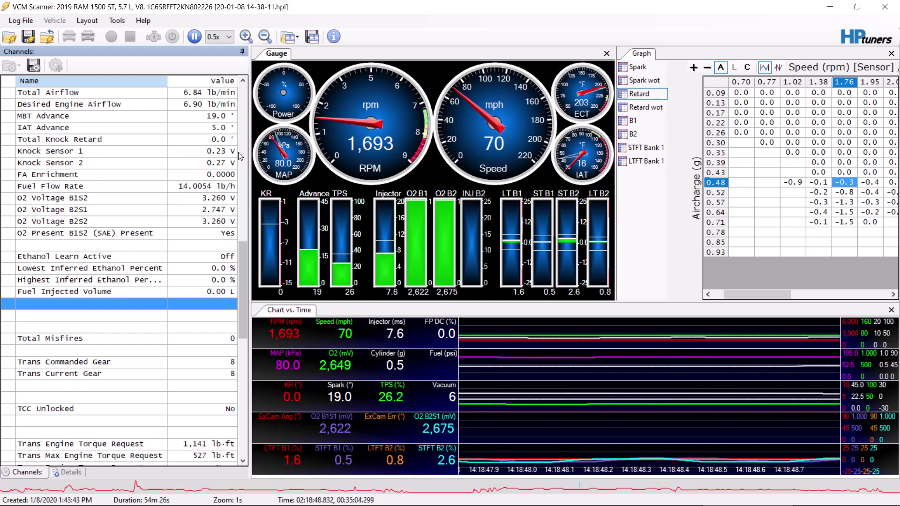
pyautogui.press('space')
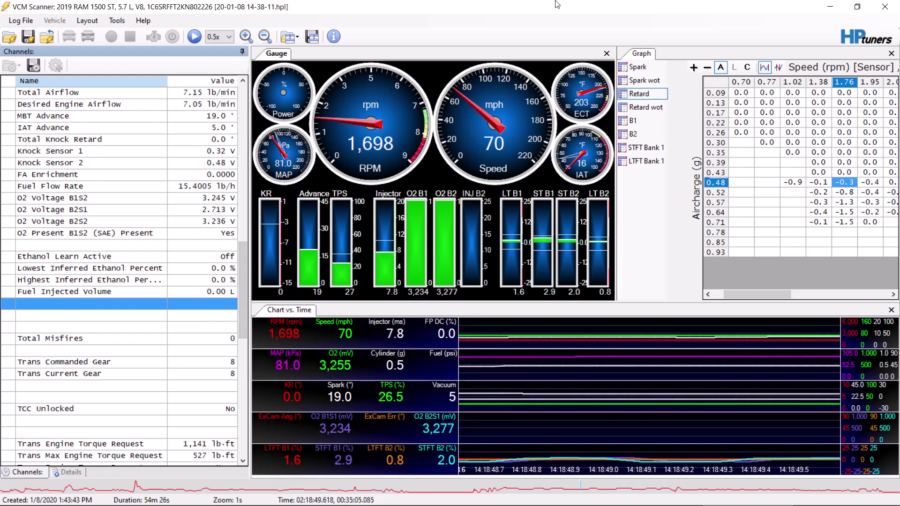
pyautogui.click(892, 6)
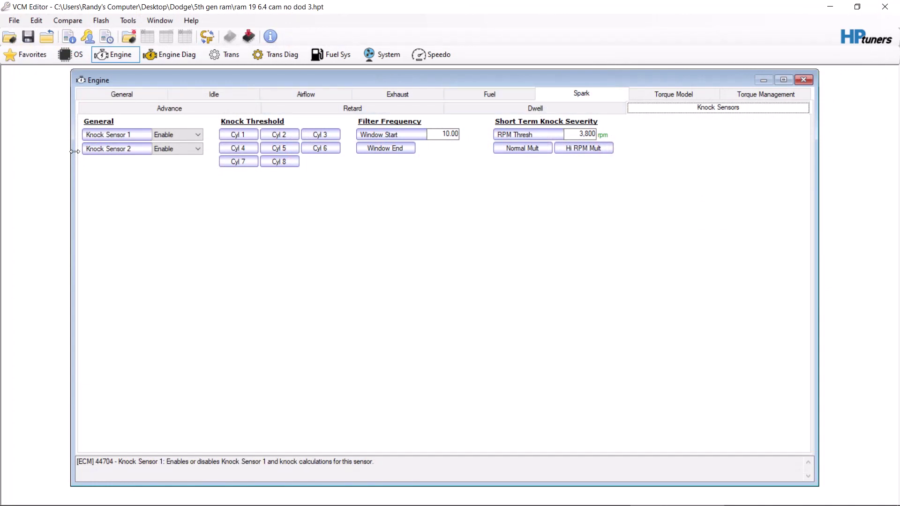
# Open the Part Throttle Spark and WOT Spark base tables, with Part Throttle Spark in front.
pyautogui.click(194, 106)
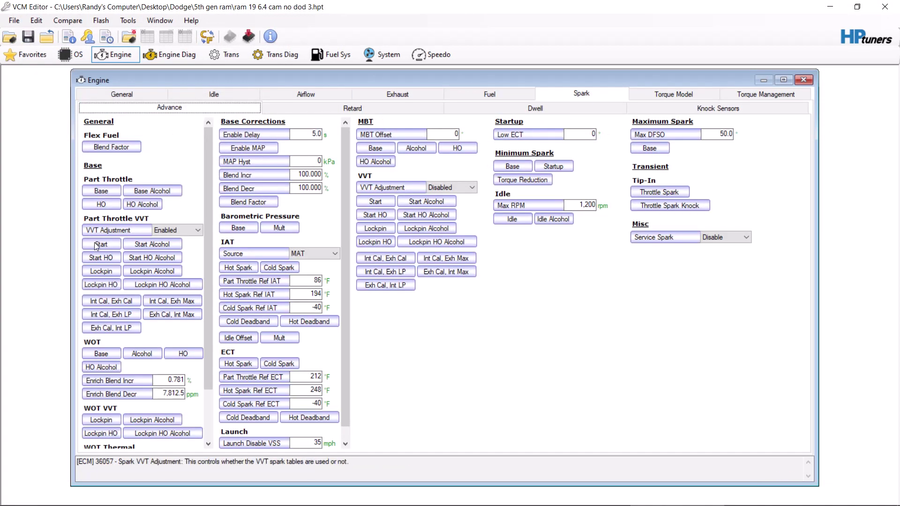
pyautogui.click(98, 192)
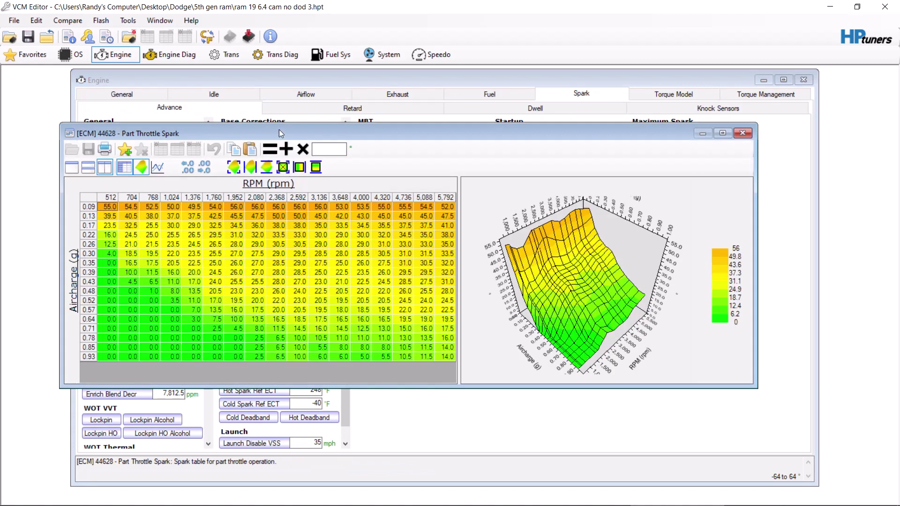
pyautogui.moveTo(279, 131); pyautogui.dragTo(233, 75)
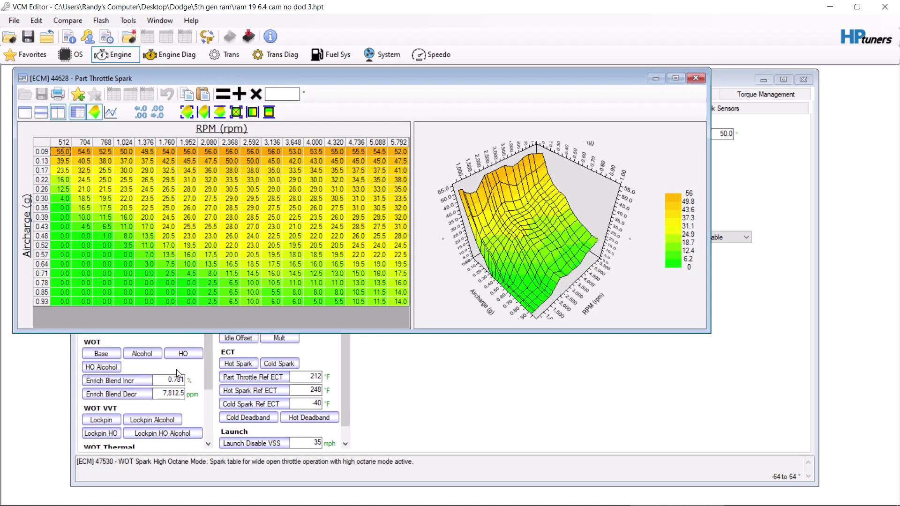
pyautogui.click(92, 353)
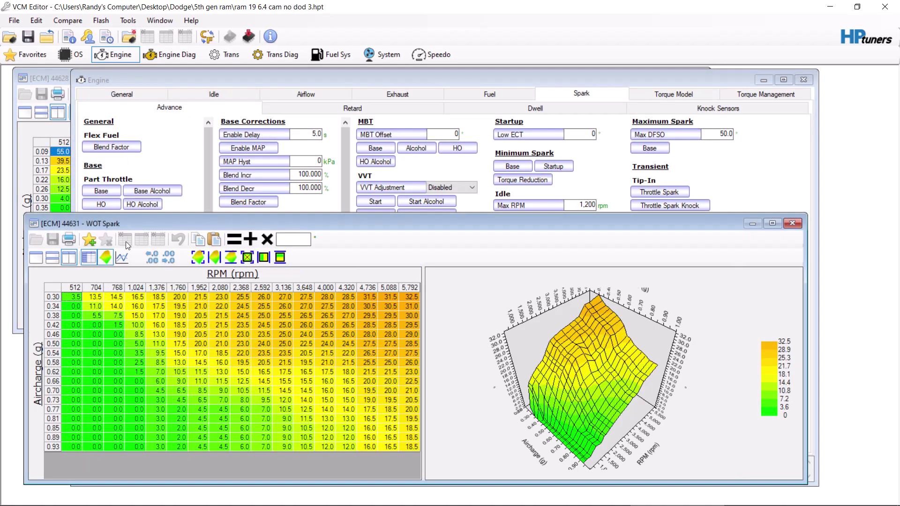
pyautogui.click(64, 78)
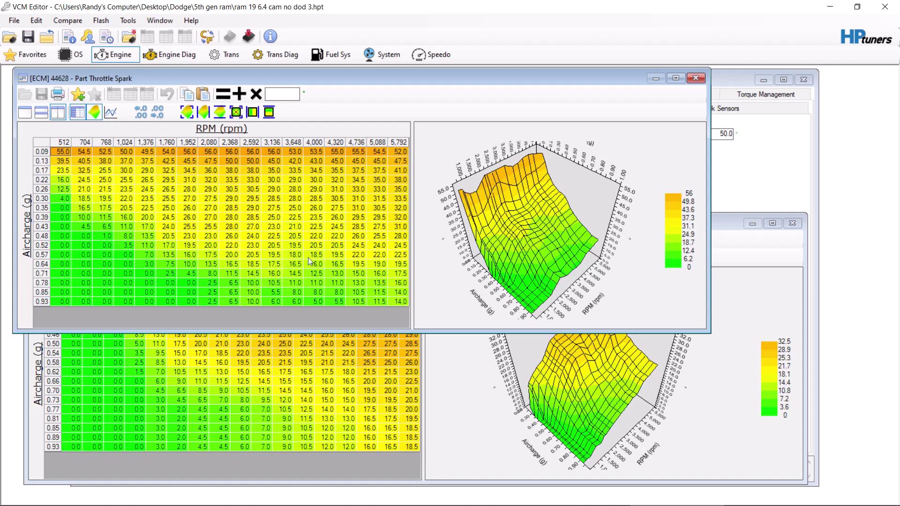
# Select the Part Throttle Spark cells at 0.39 g and 0.57 g around 3,648–4,000 RPM.
pyautogui.click(558, 243)
pyautogui.click(540, 218)
pyautogui.click(556, 239)
pyautogui.click(552, 231)
pyautogui.click(582, 497)
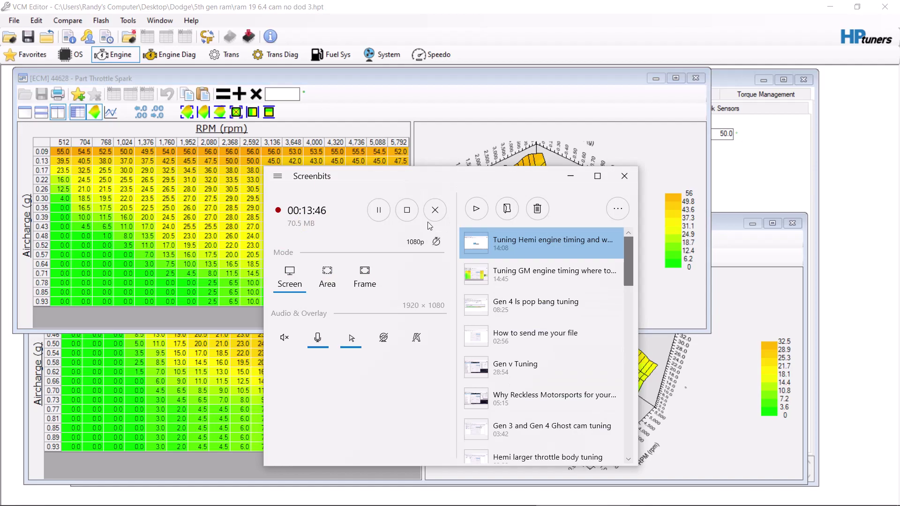